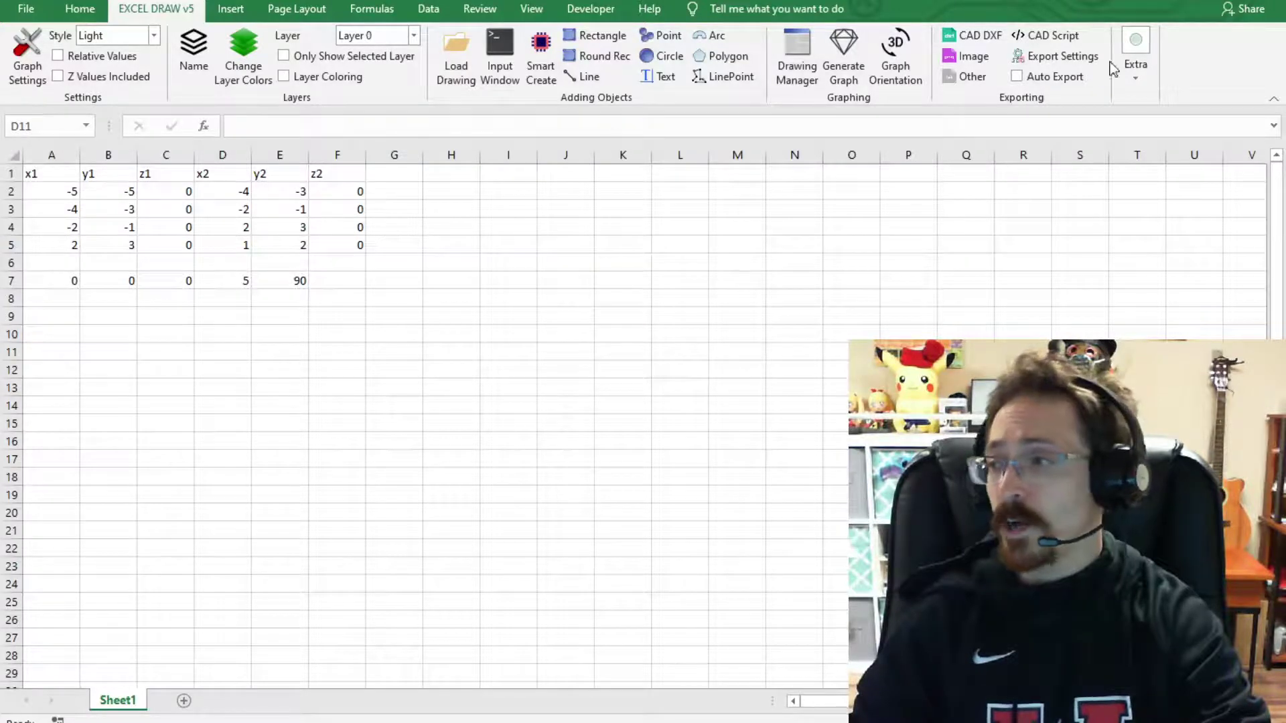
Plot A2:F5 as a LinePoint chart with Z Values Included, placed right of the table.
click(1136, 80)
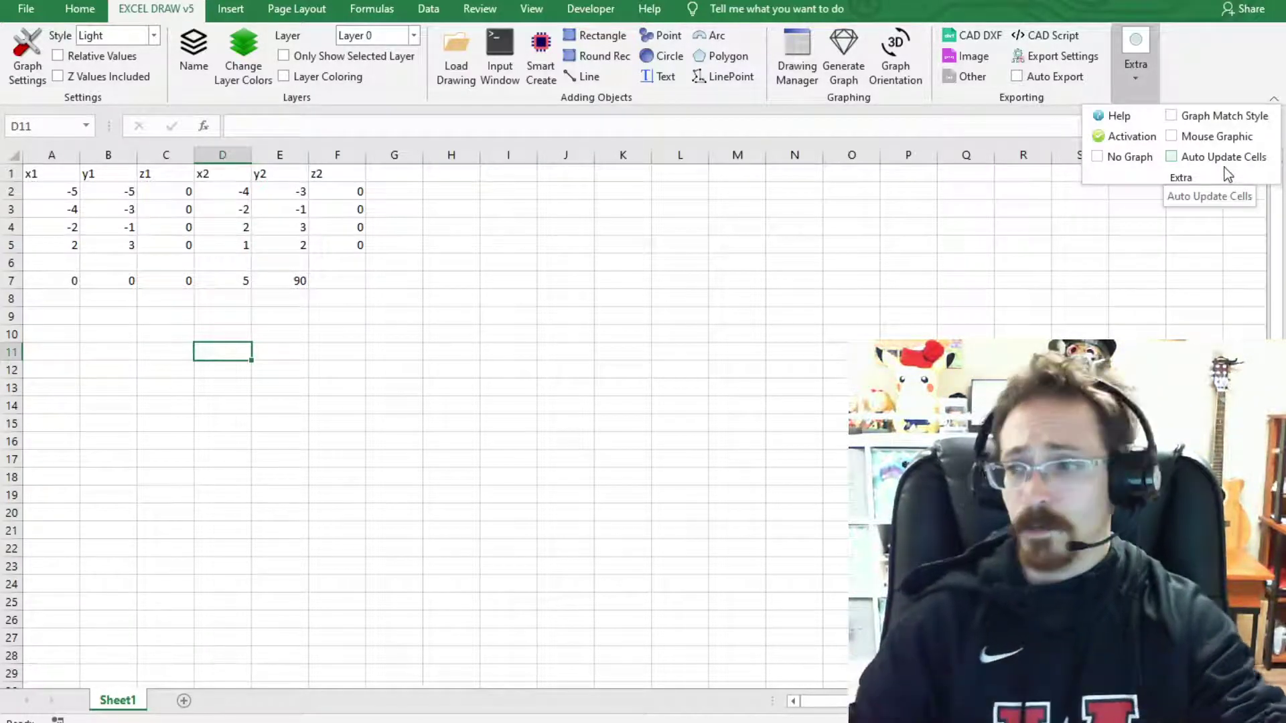
click(666, 400)
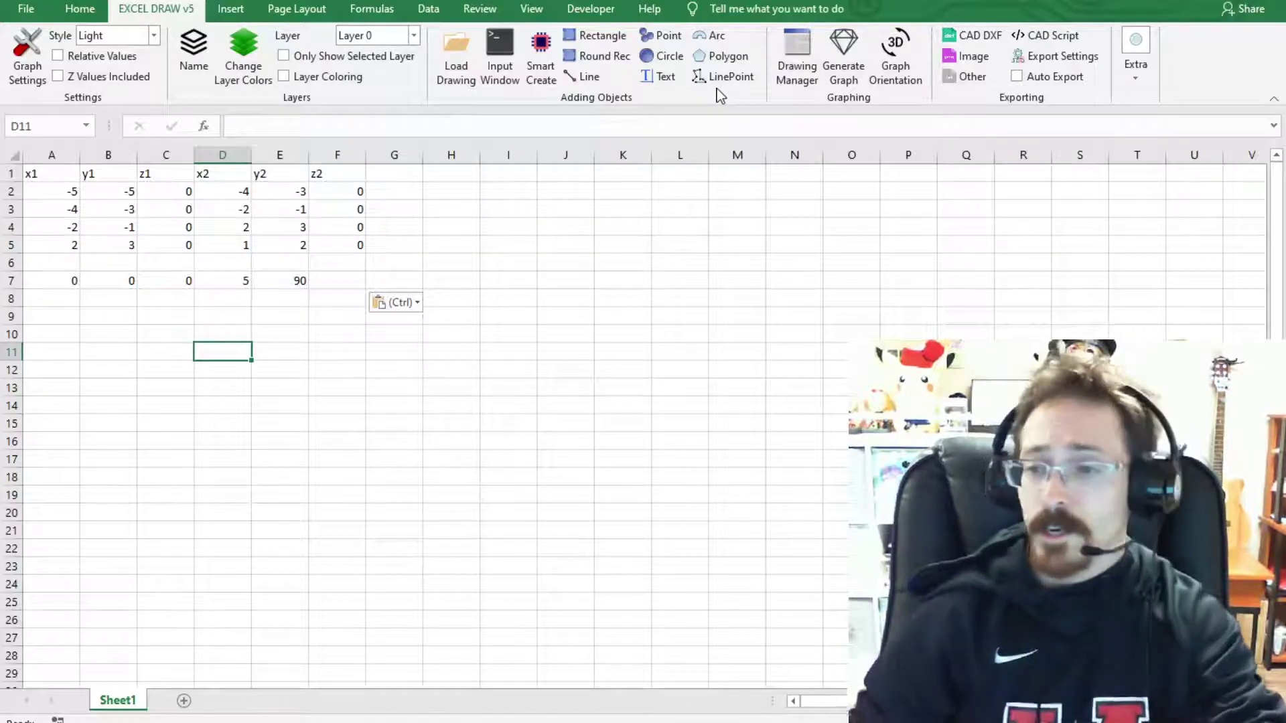
drag(67, 191, 353, 247)
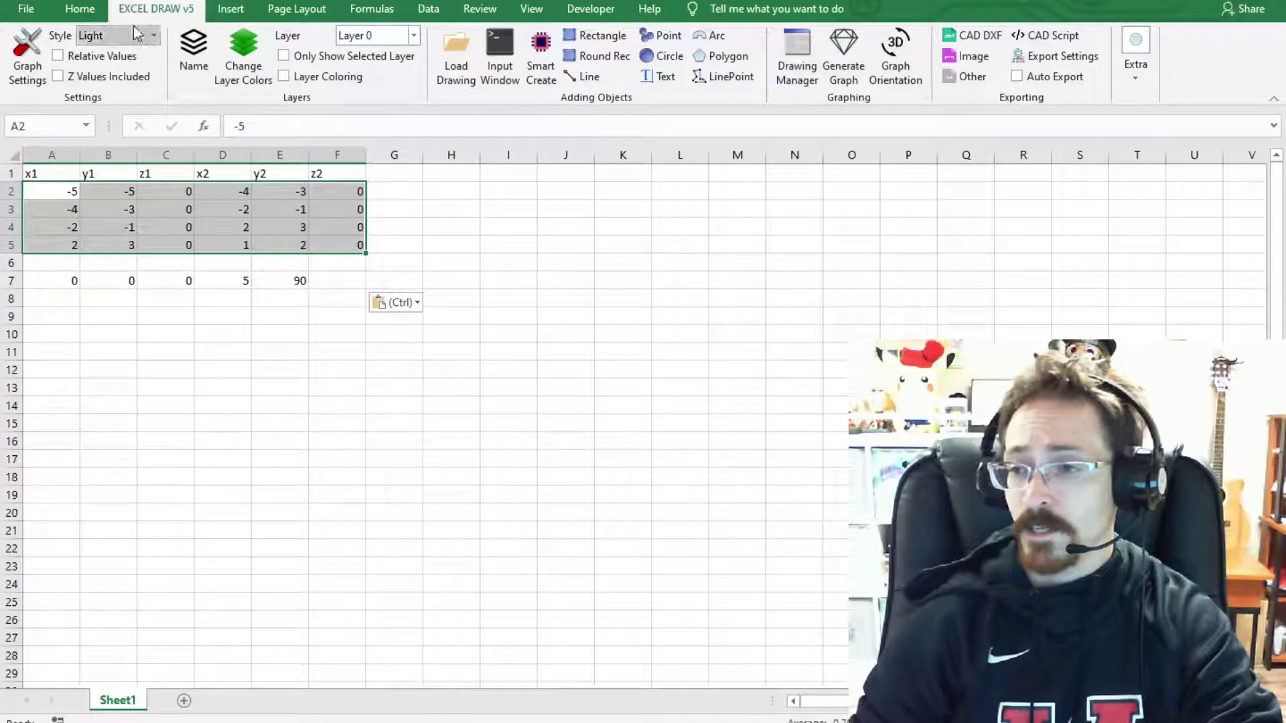
click(64, 78)
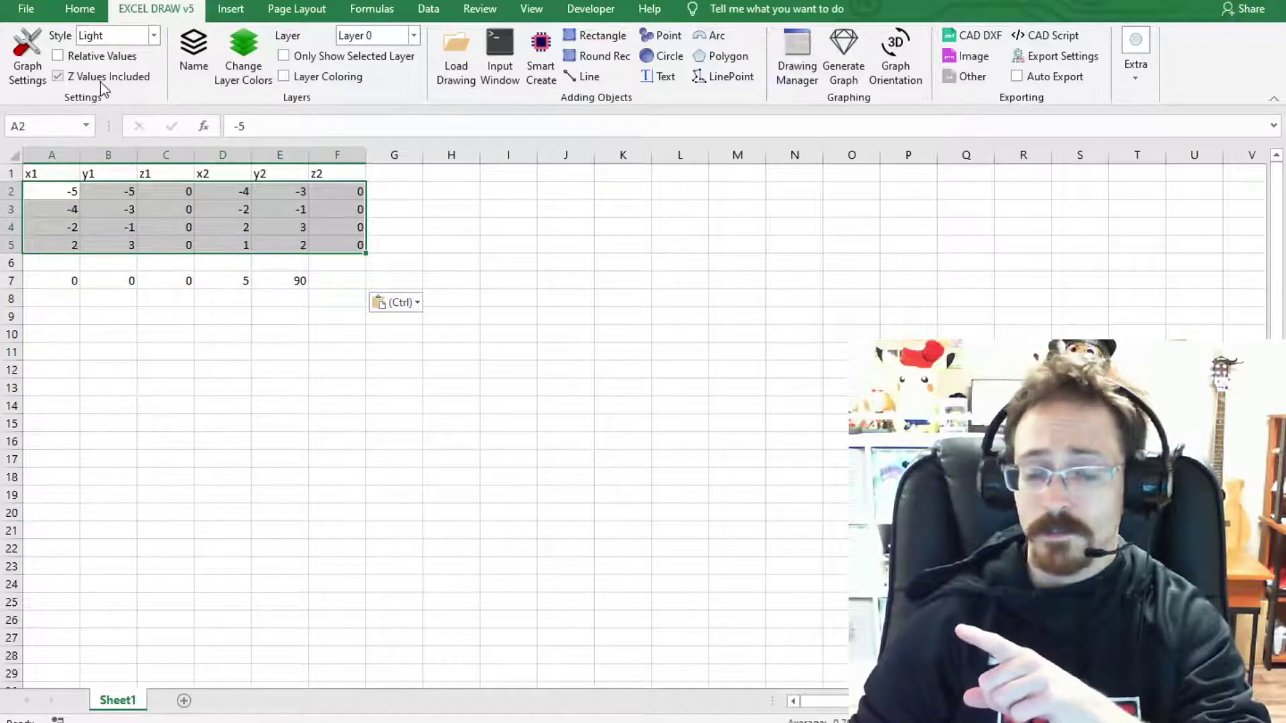
click(711, 77)
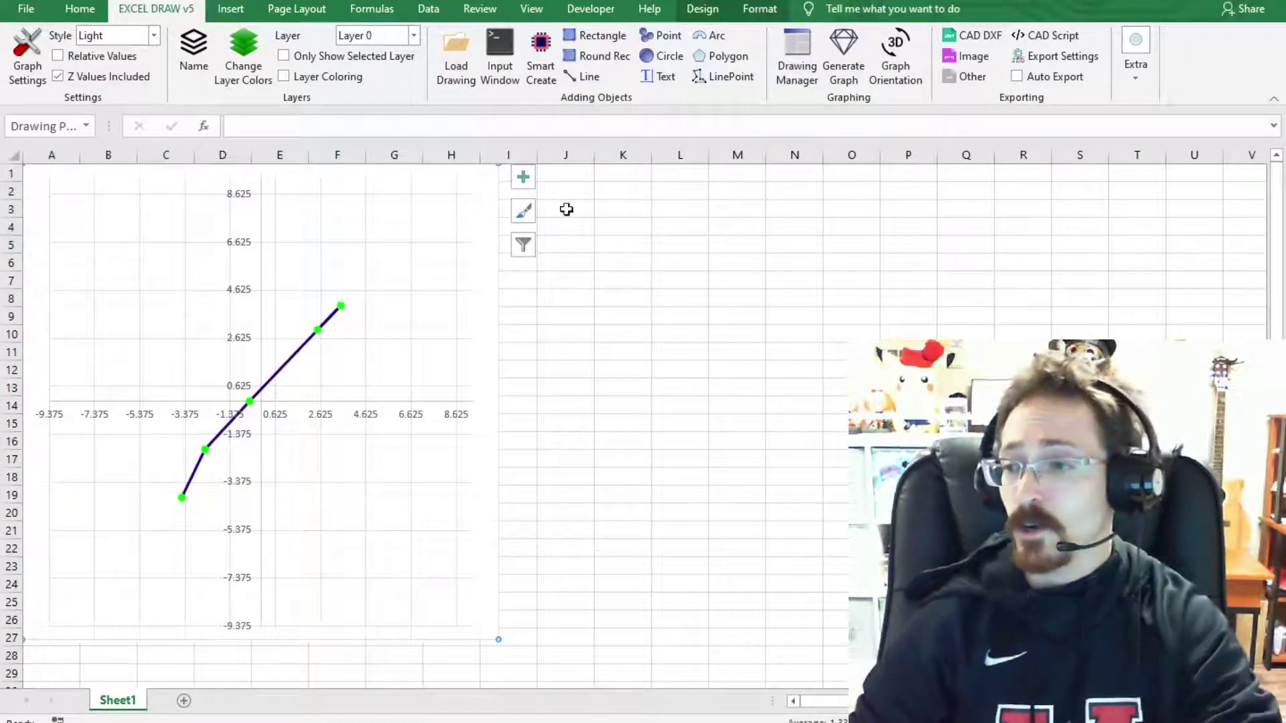
drag(493, 204, 936, 207)
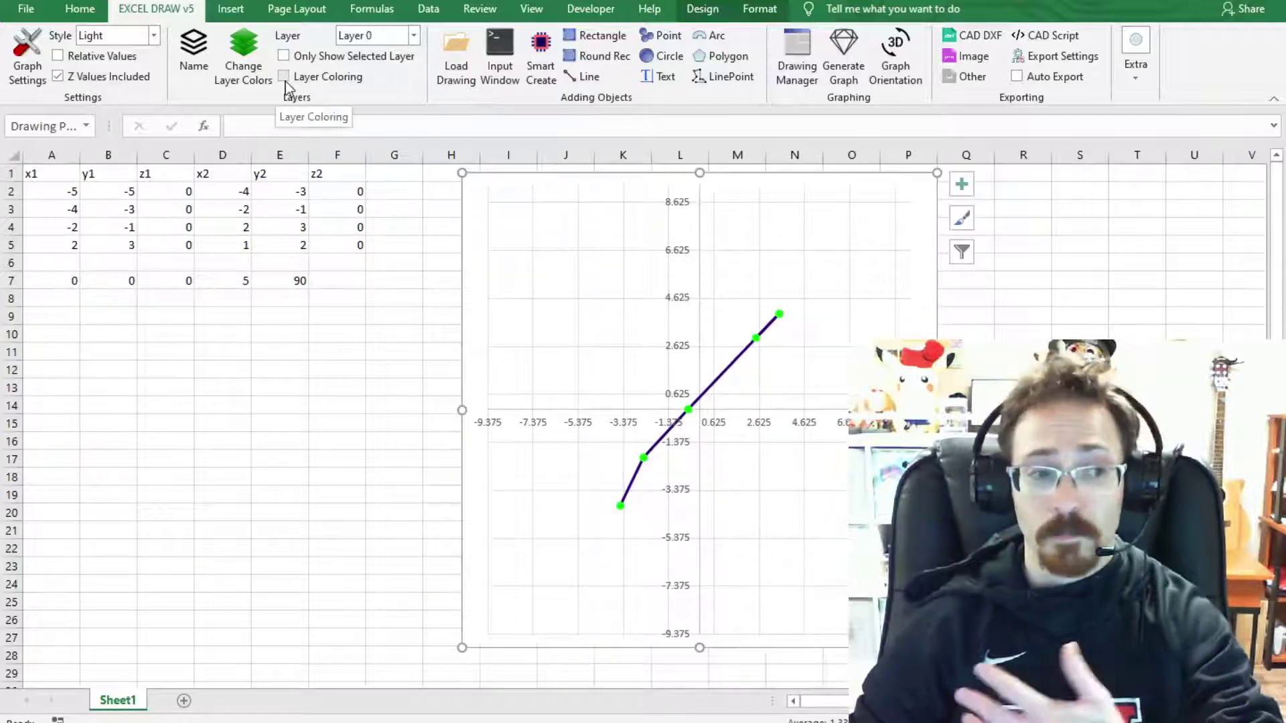
Enable Layer Coloring, view only Layer 1's points, then show all layers with Layer 0 current.
click(284, 78)
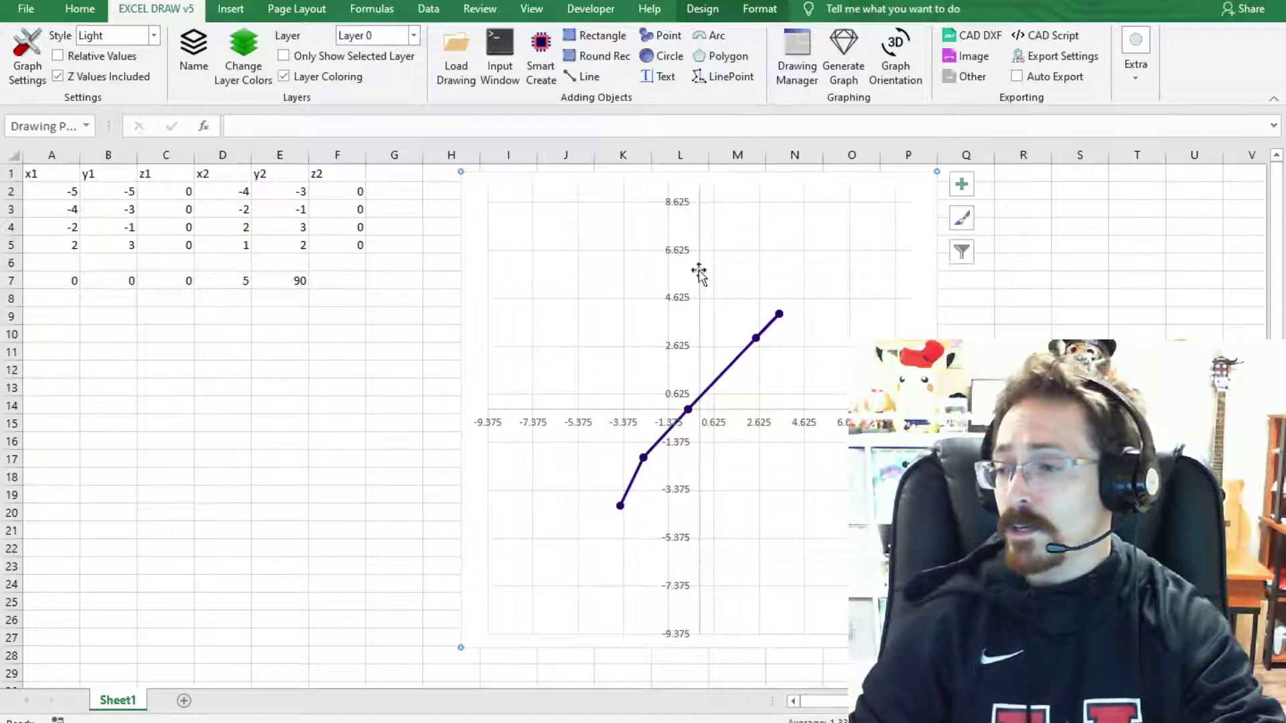
click(282, 60)
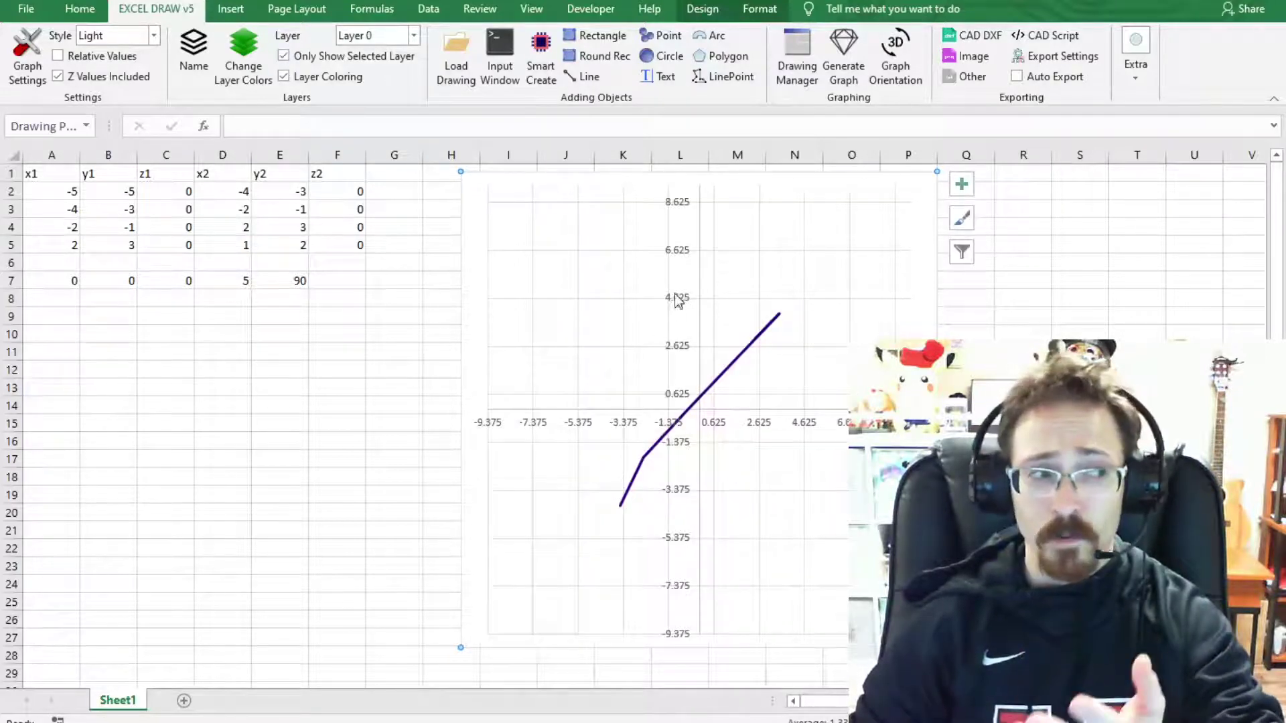
click(414, 37)
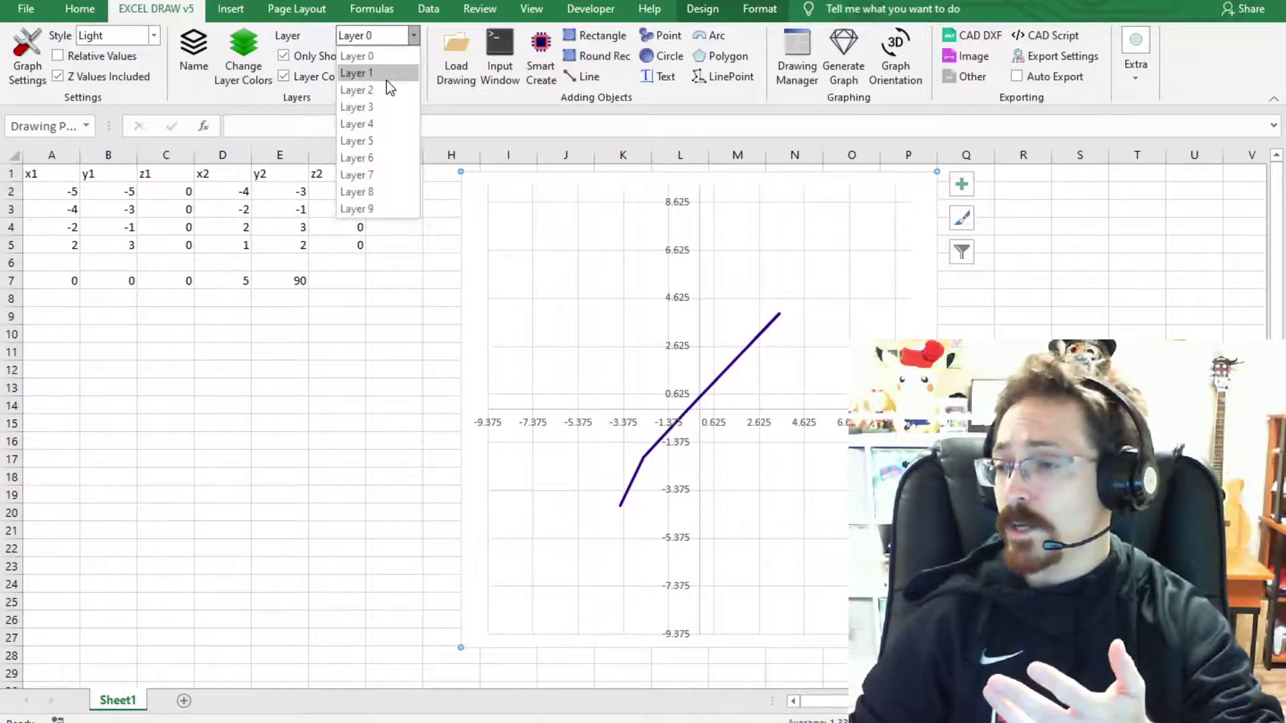
click(387, 78)
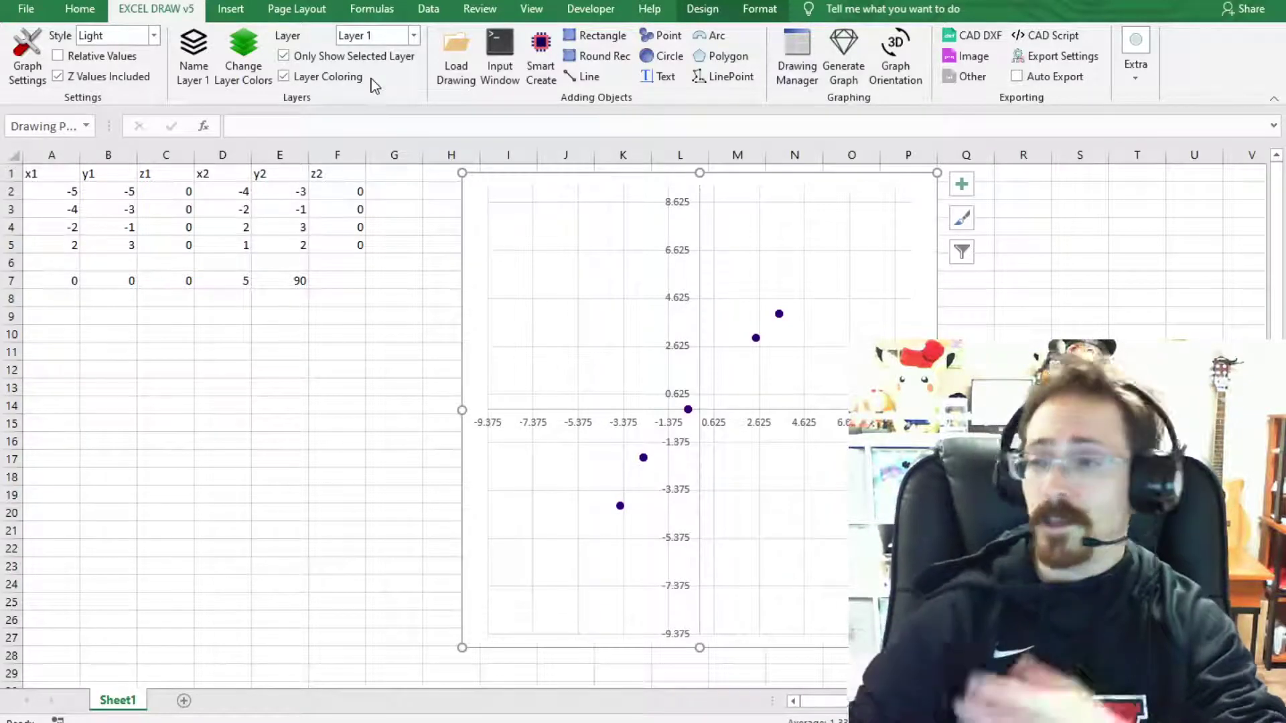
click(379, 57)
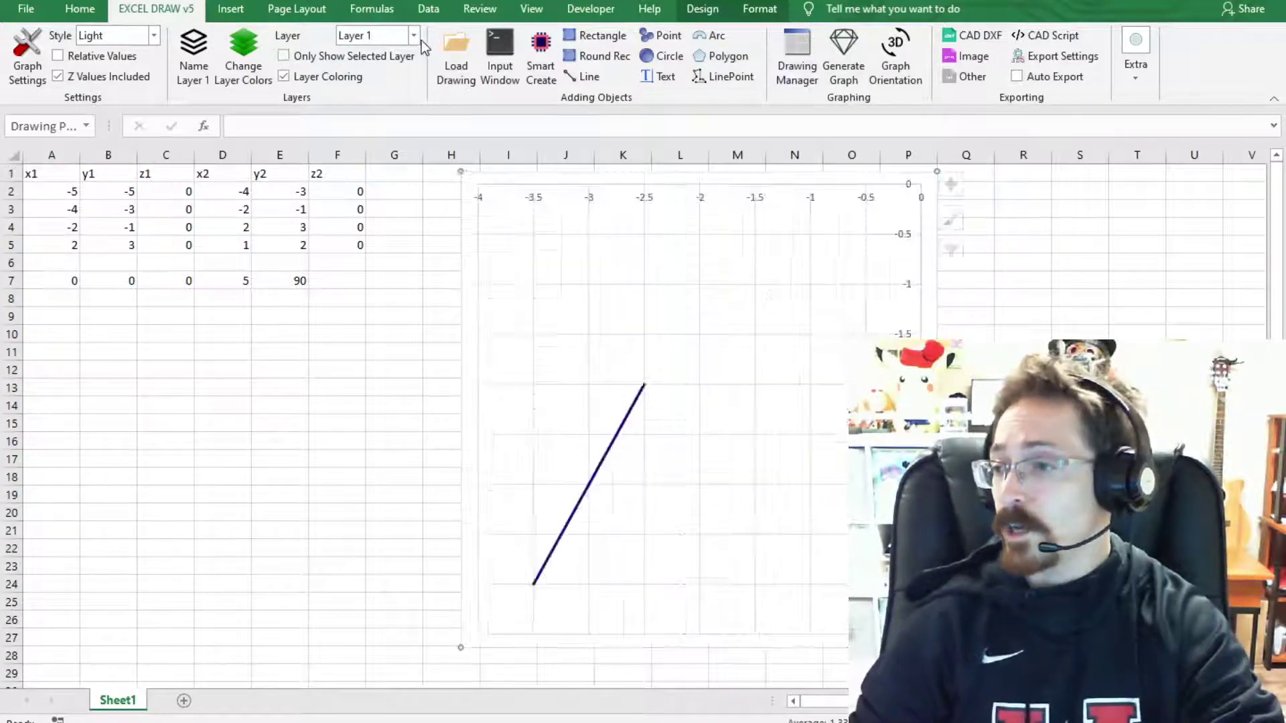
click(413, 35)
click(399, 57)
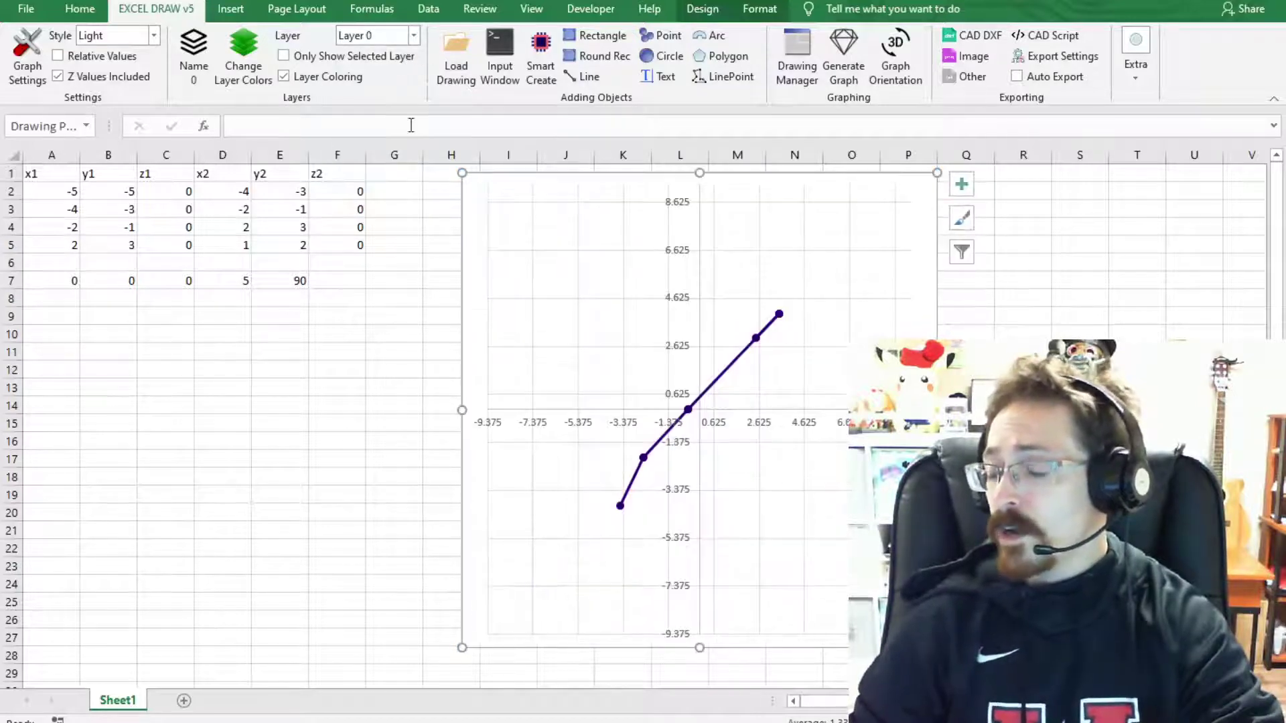
Select and review the row 7 values 0, 0, 0 and 5 in A7:D7.
click(231, 342)
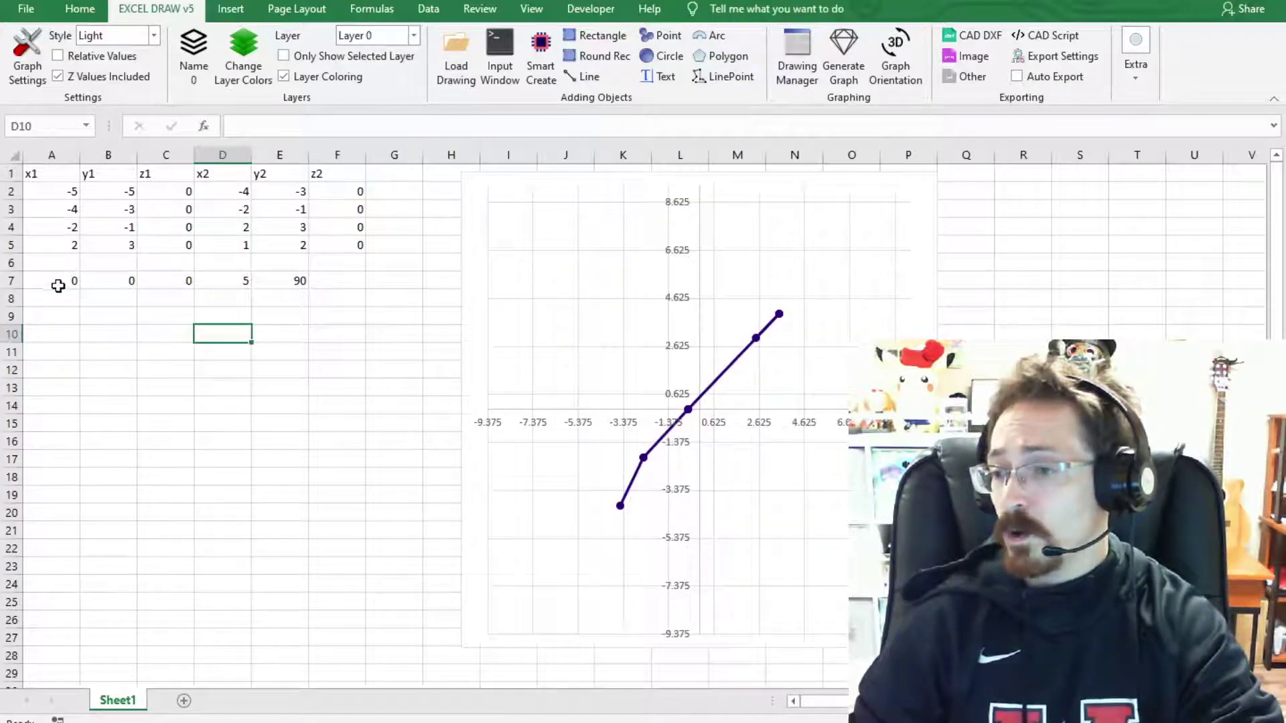
drag(58, 286, 292, 280)
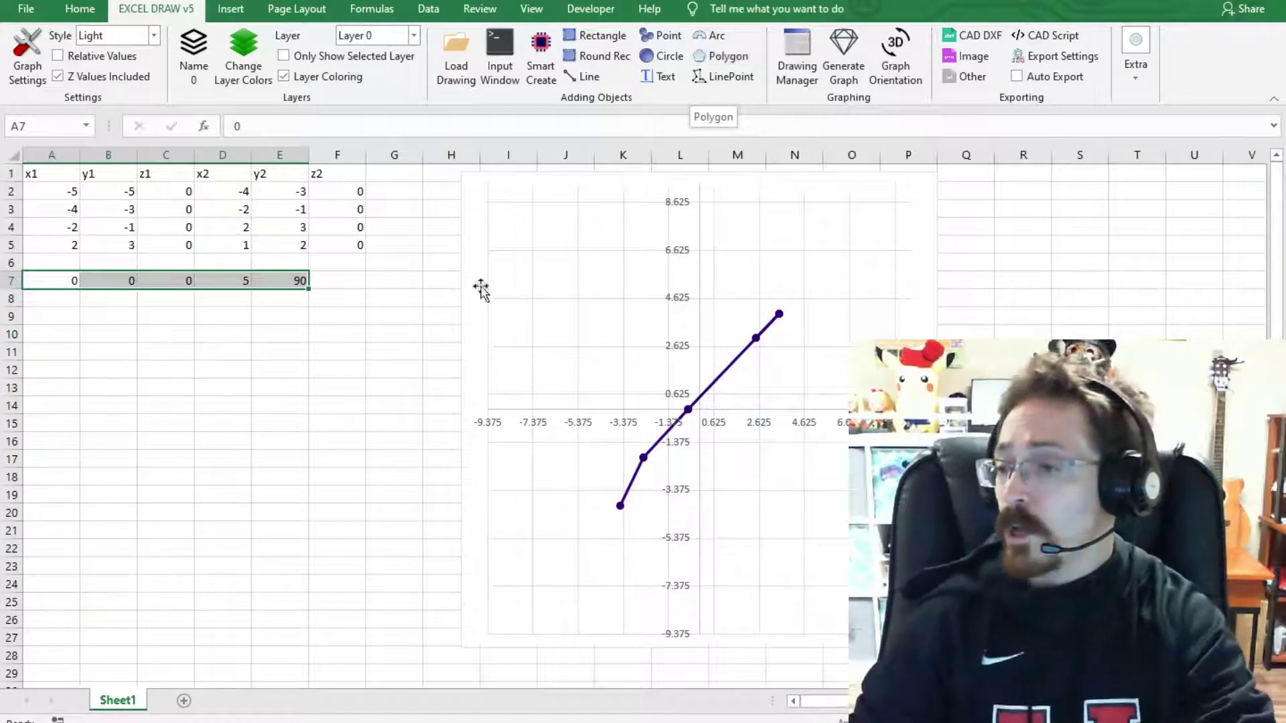
click(221, 384)
drag(69, 281, 273, 282)
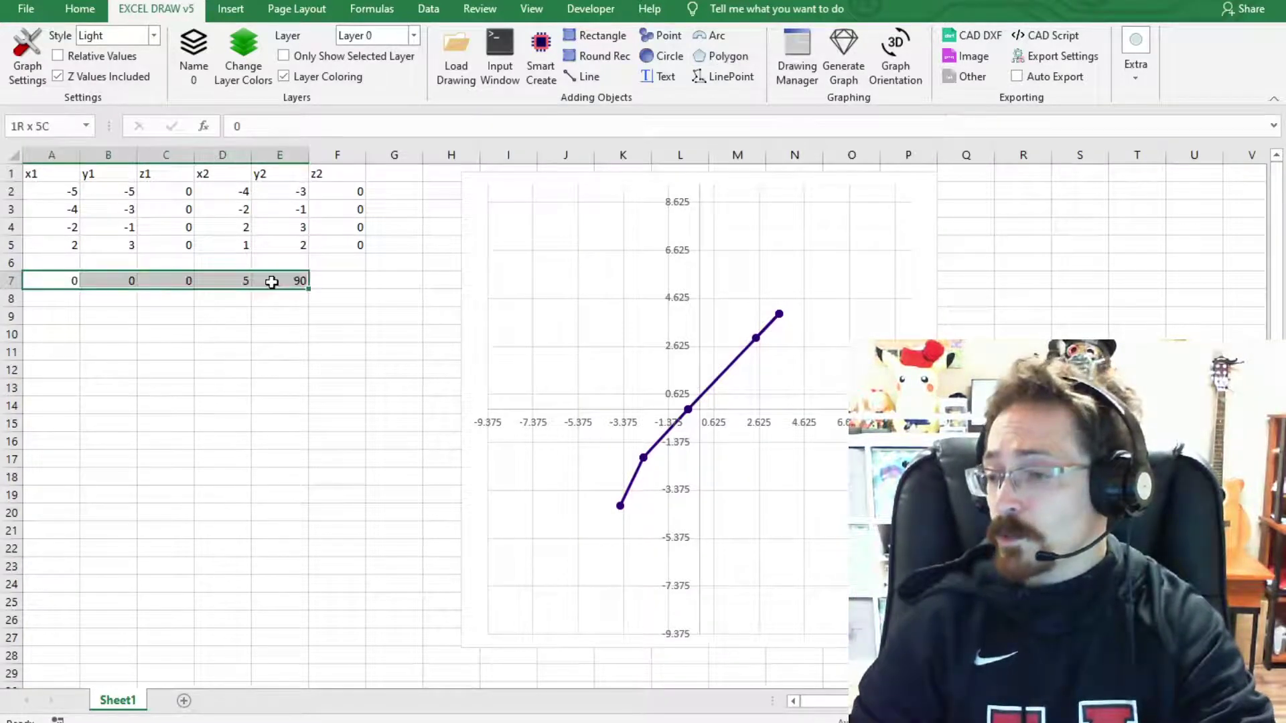
click(158, 332)
drag(53, 281, 181, 282)
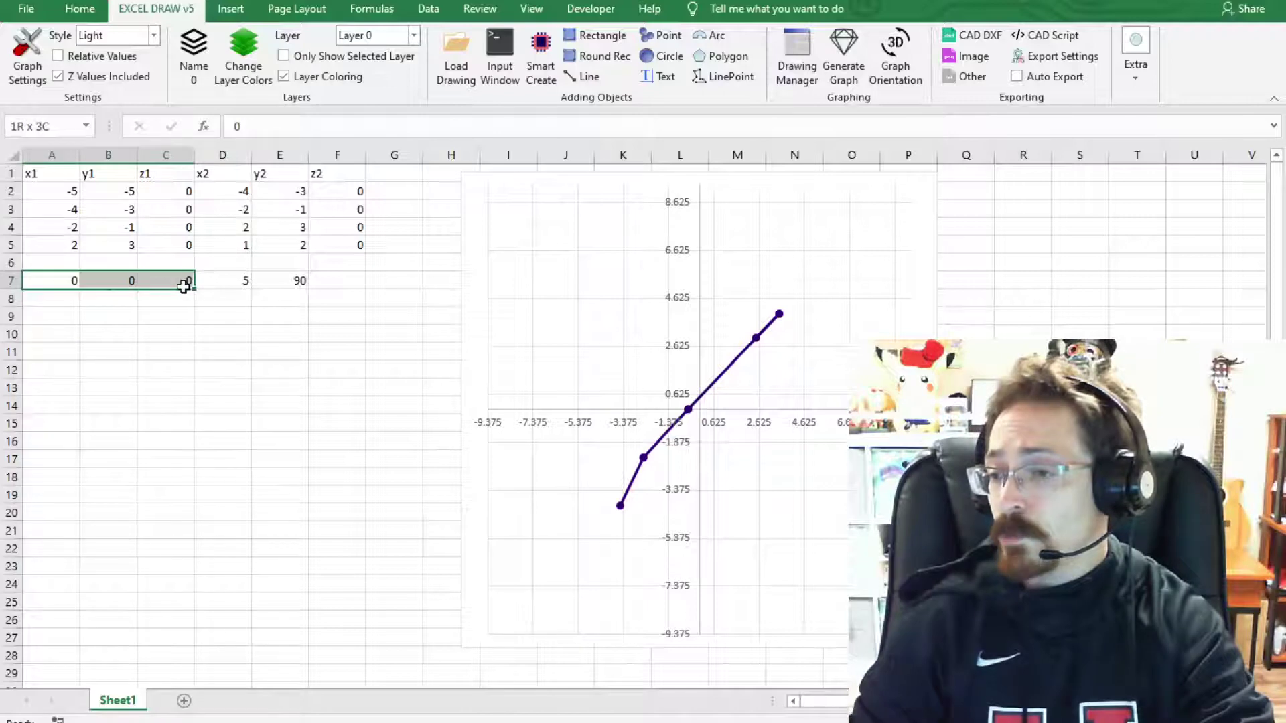
click(75, 284)
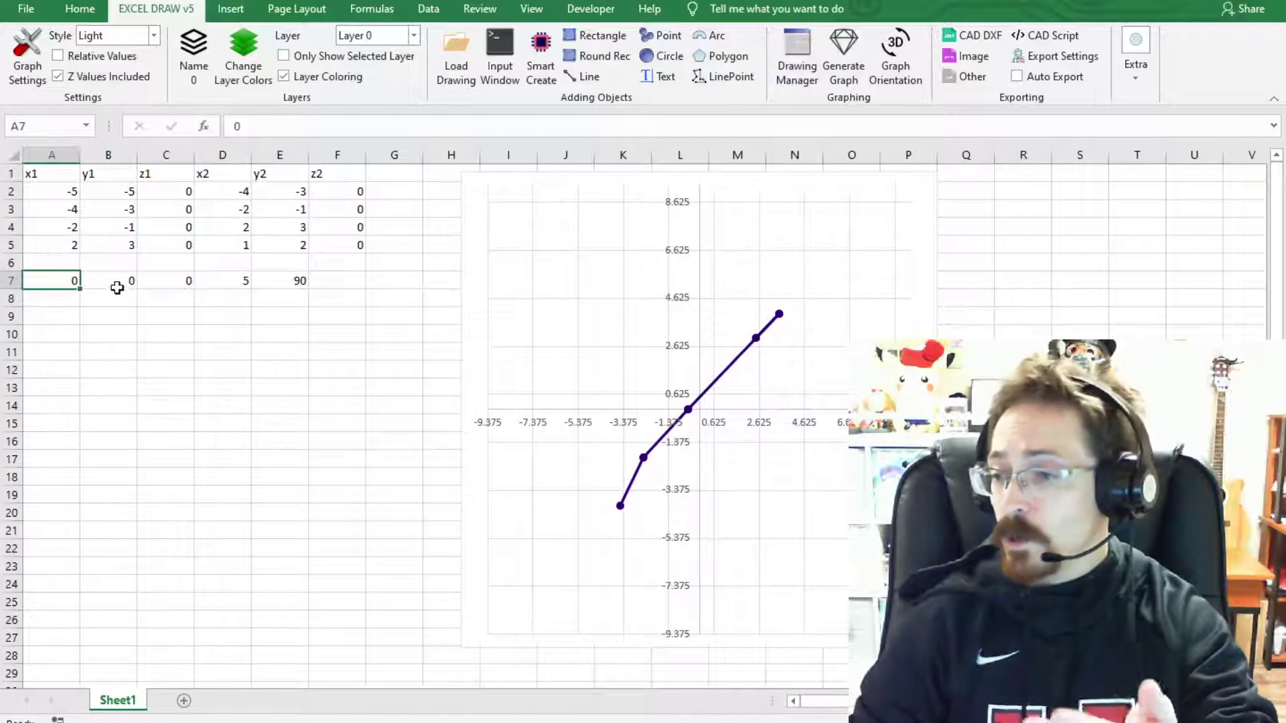
click(173, 281)
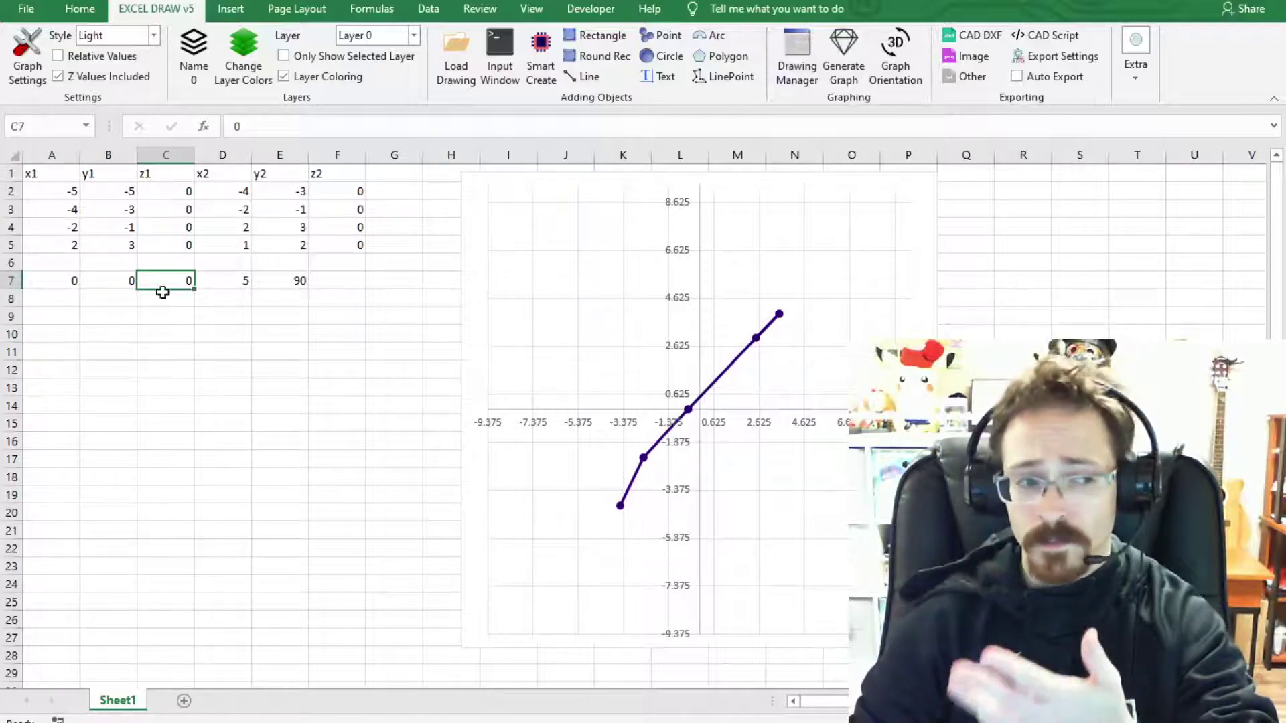
click(249, 282)
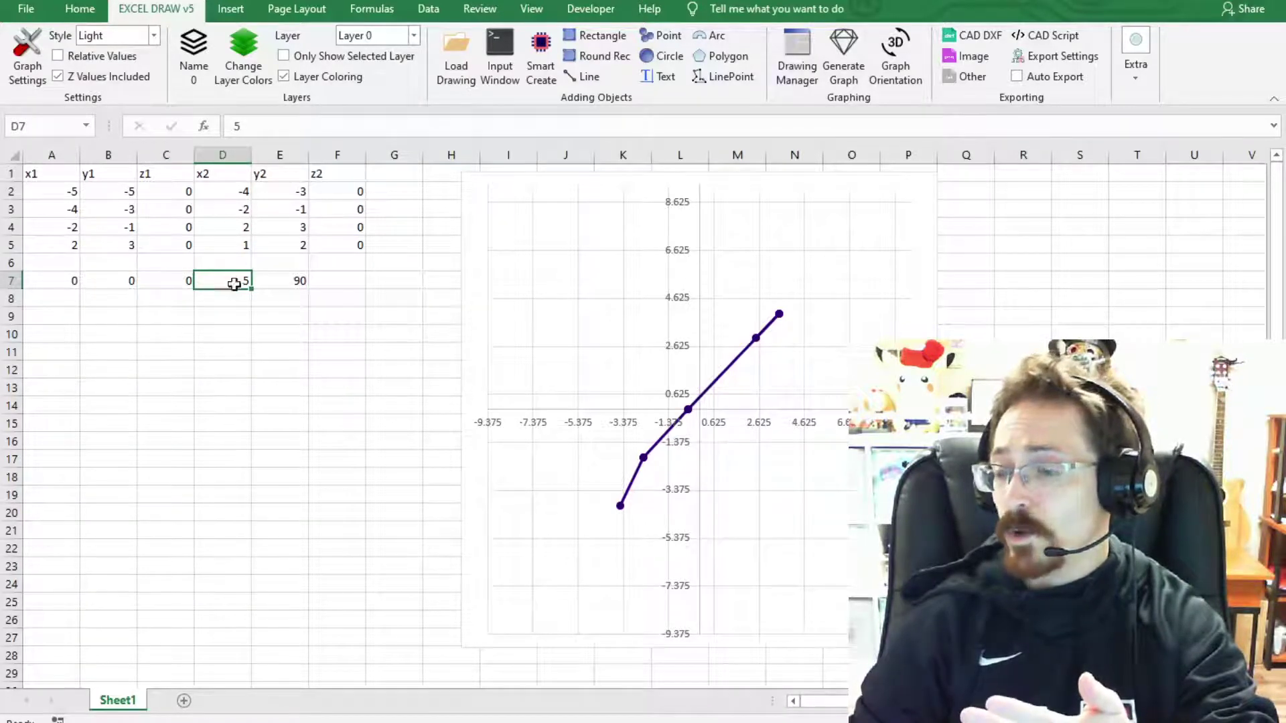
Enter 5 in E7 and 90 in F7, then select A7:F7.
click(300, 281)
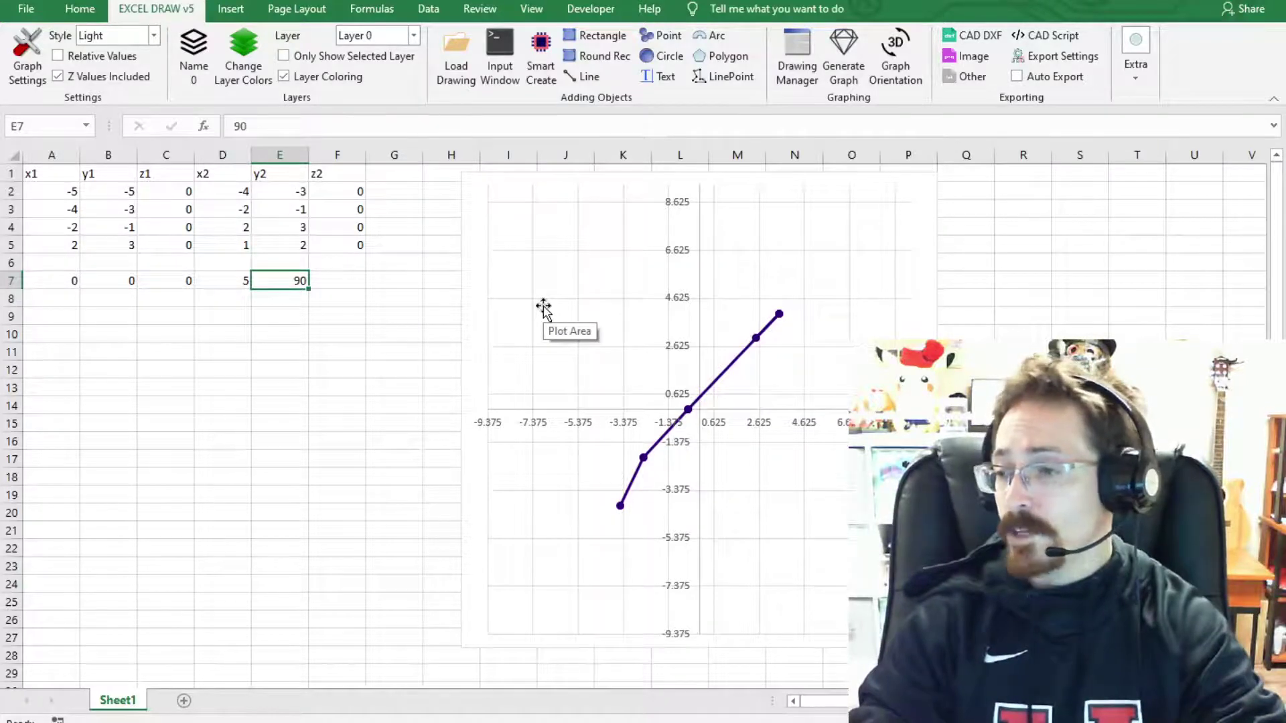
text(5)
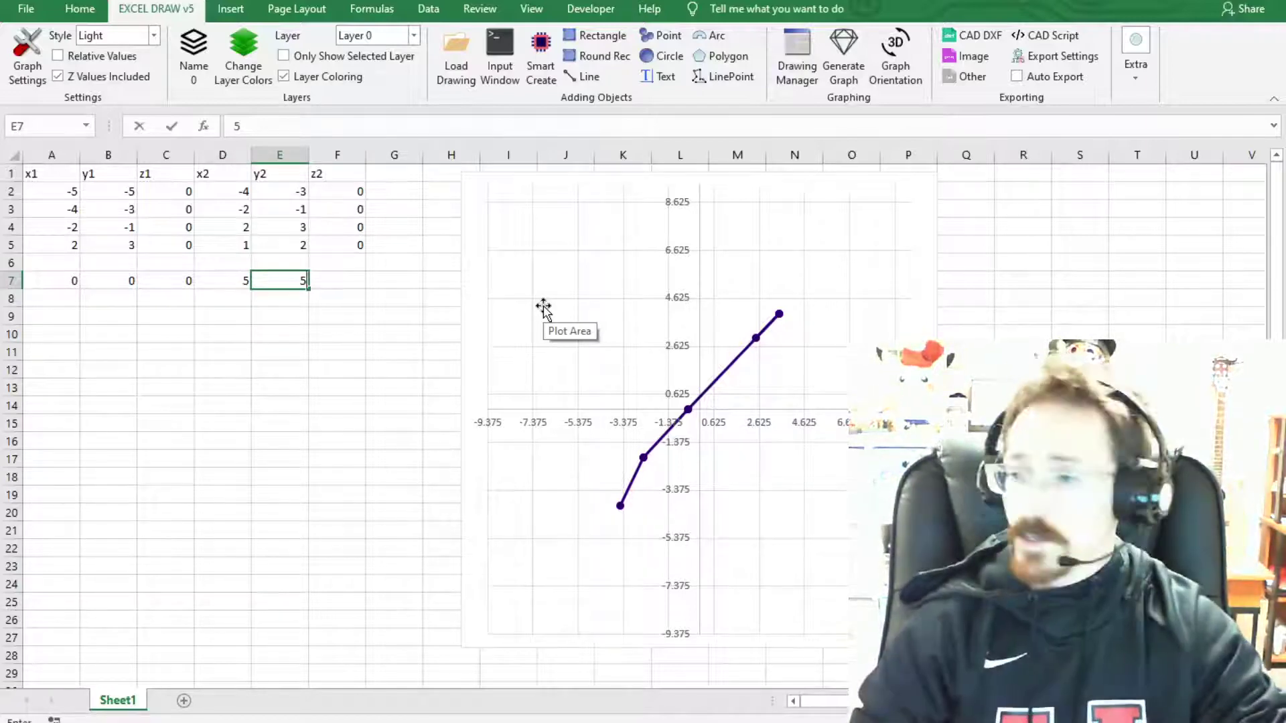
key(Tab)
text(90)
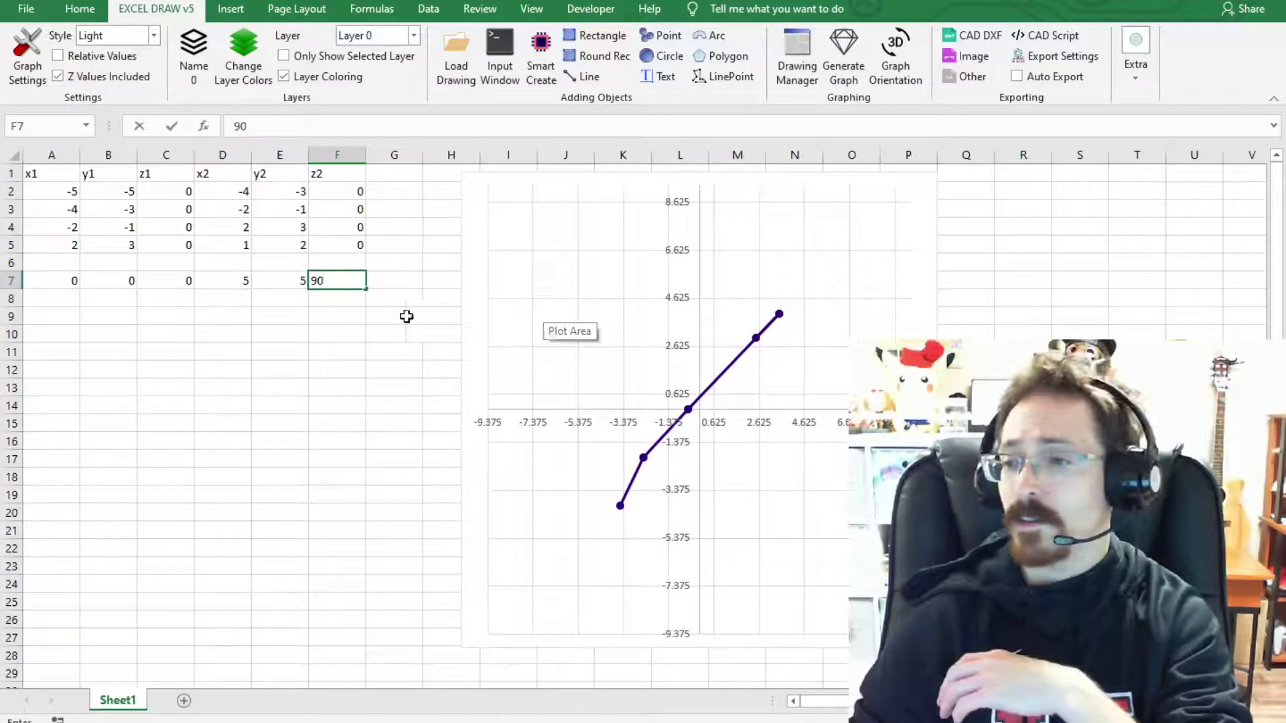
drag(74, 285, 156, 285)
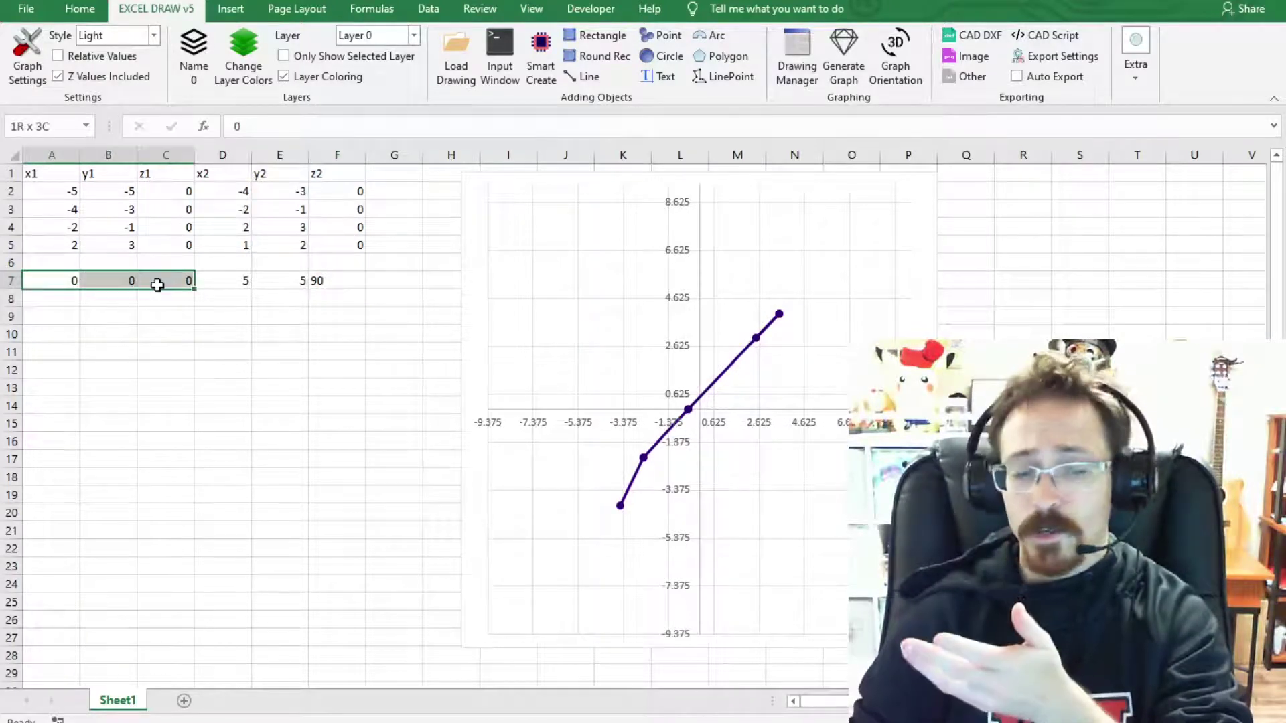
click(249, 281)
click(303, 284)
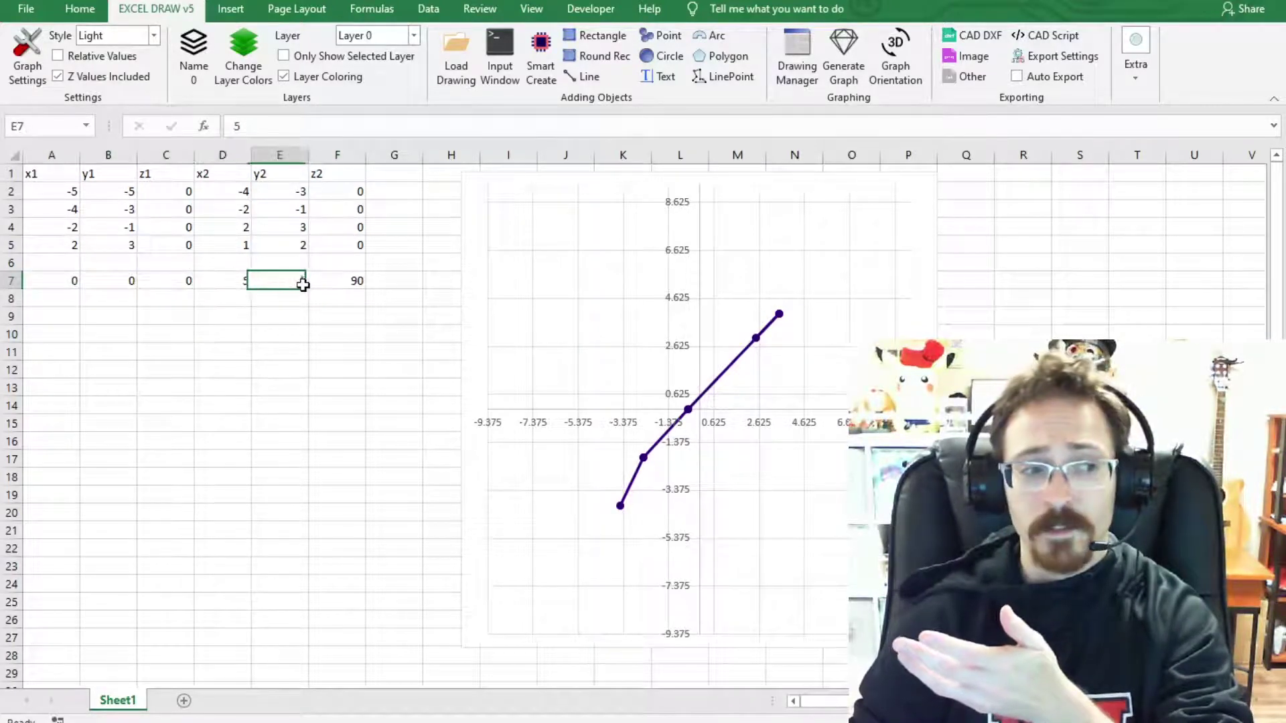
click(359, 280)
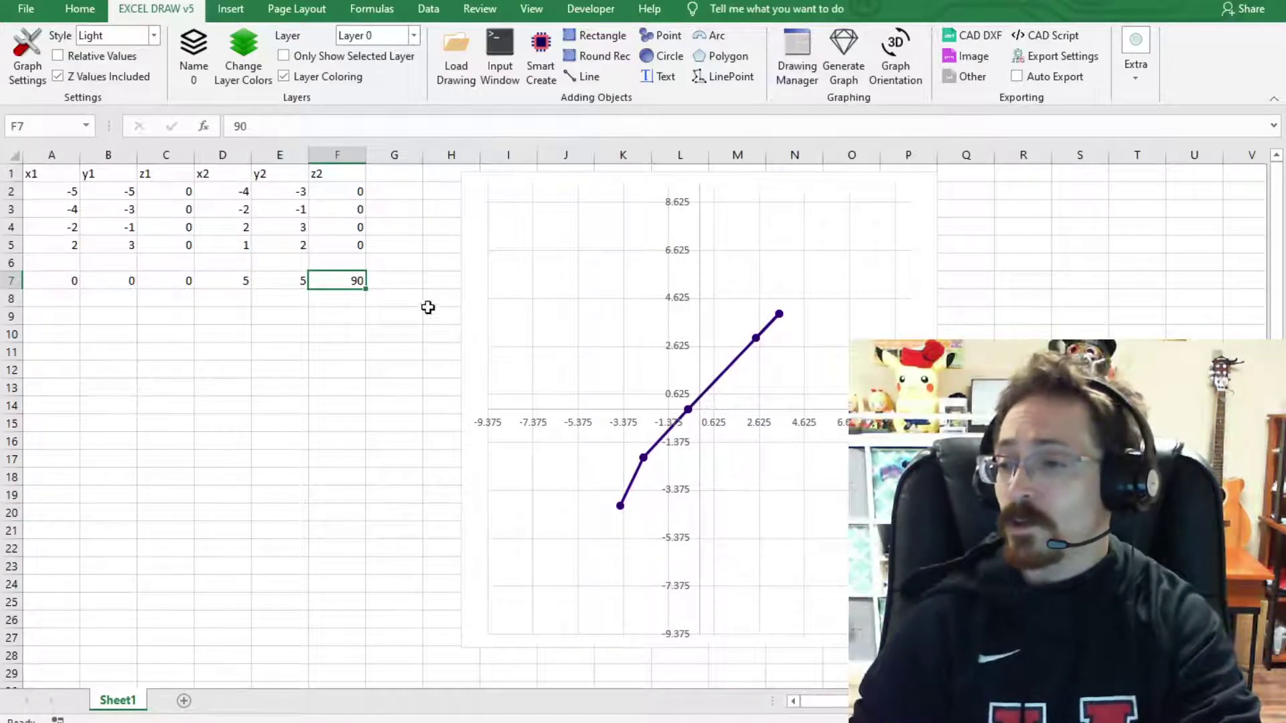
click(68, 280)
drag(68, 280, 345, 280)
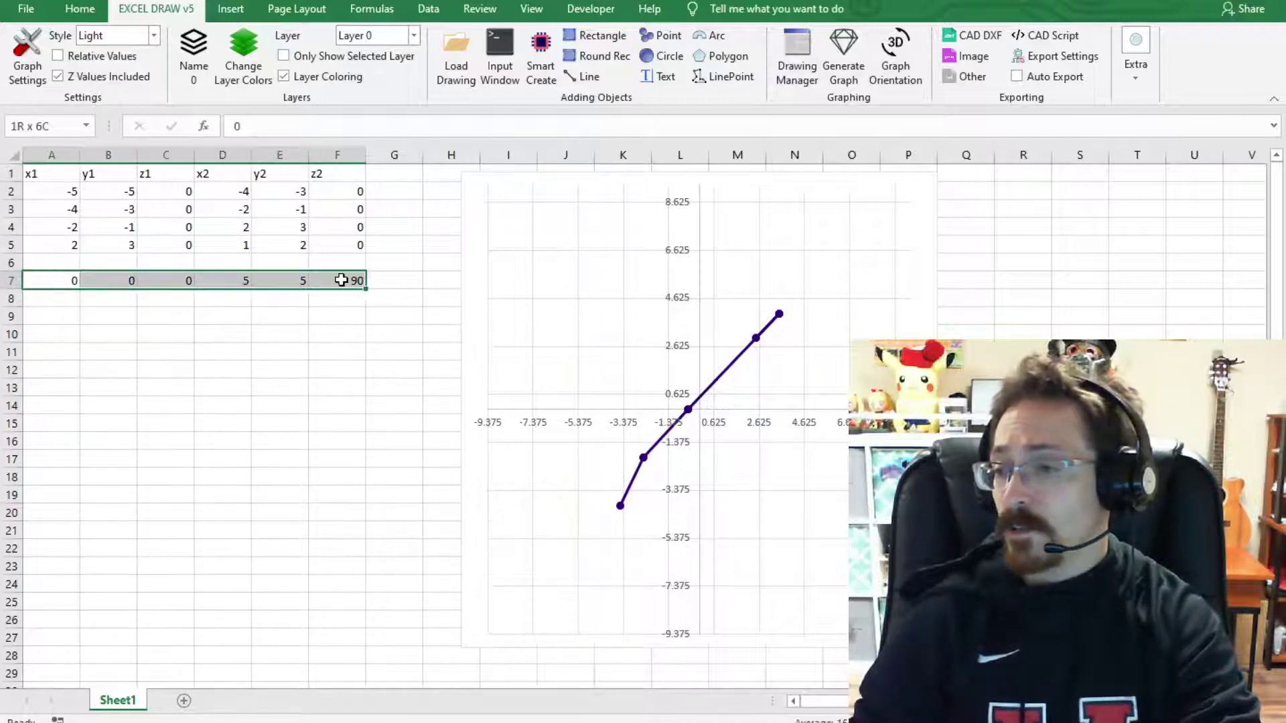
Draw a five-sided Polygon from the A7:F7 values and start the CAD DXF export.
click(714, 54)
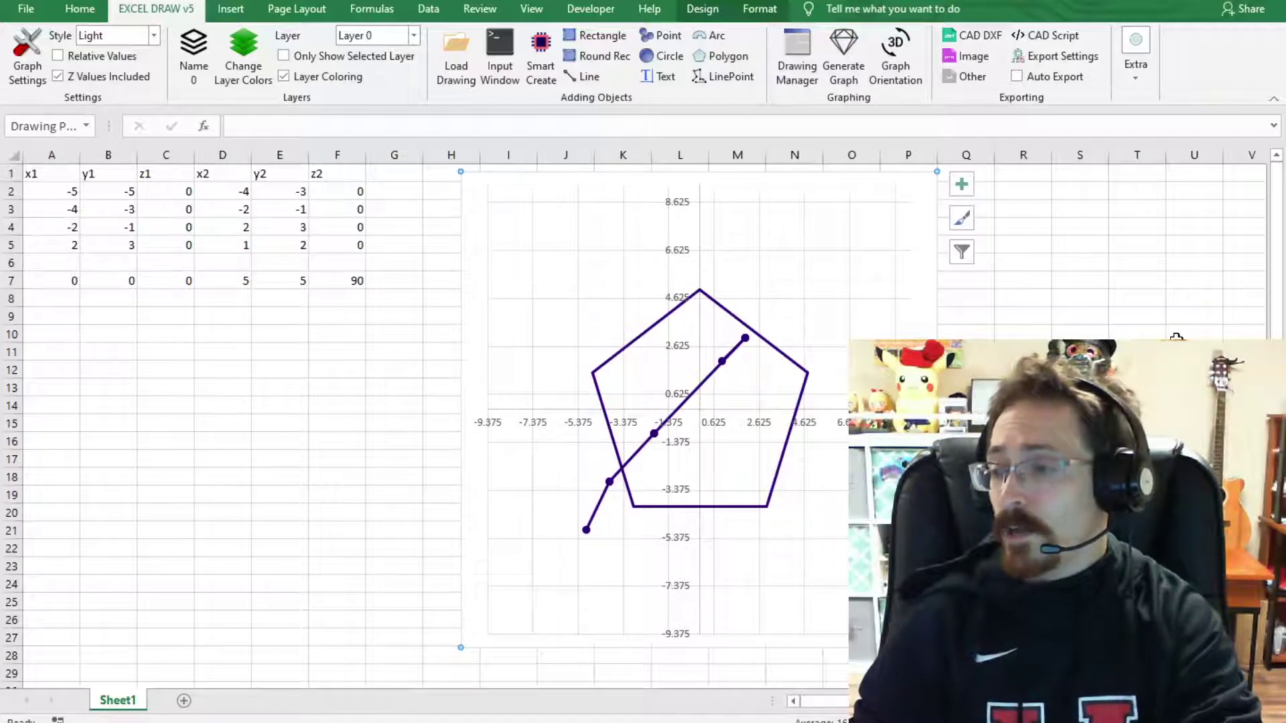
click(967, 40)
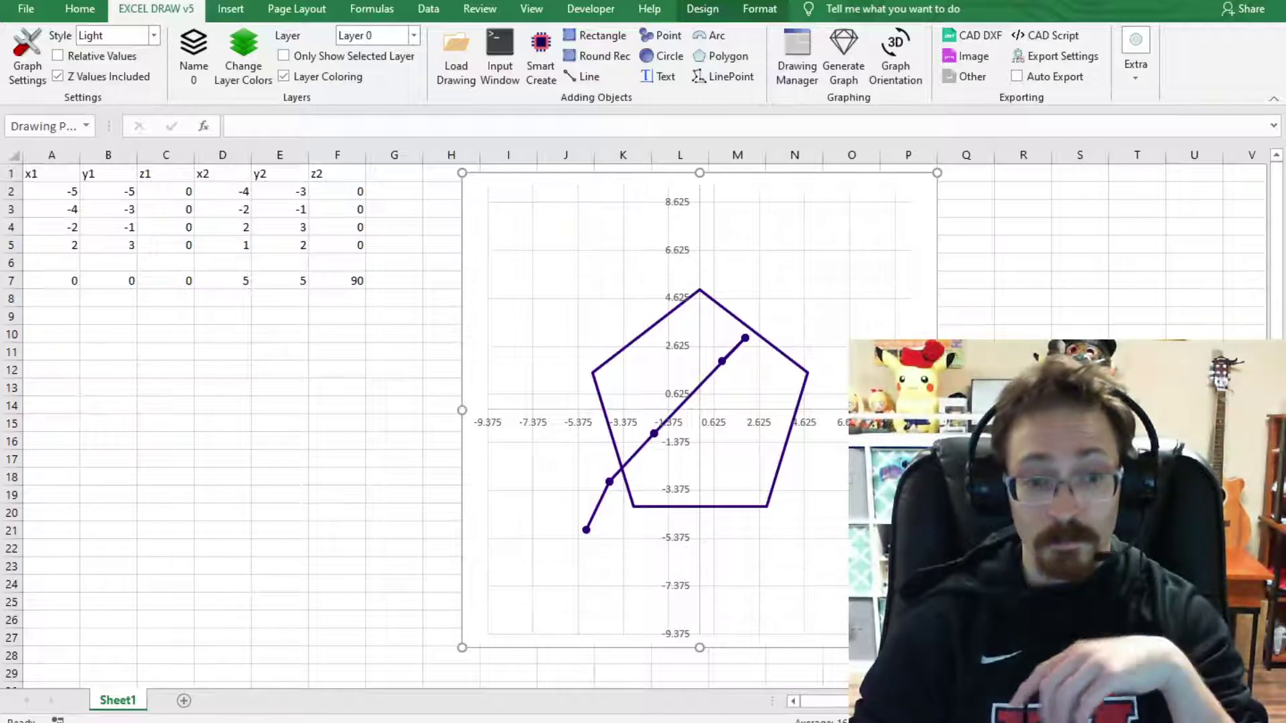
Export the drawing as 'Drawing Preview-DXFasdfasdf.dxf' and open it in the CAD program.
drag(345, 265, 302, 260)
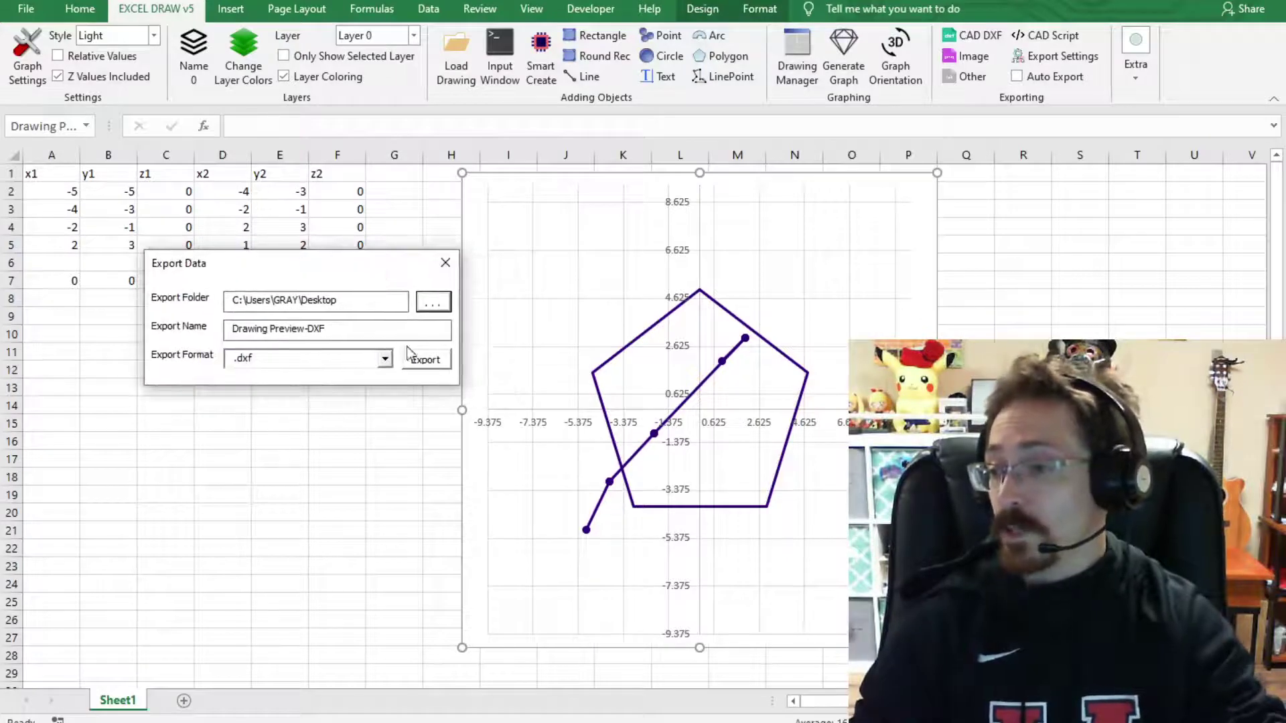
click(387, 330)
text(asdfasdf)
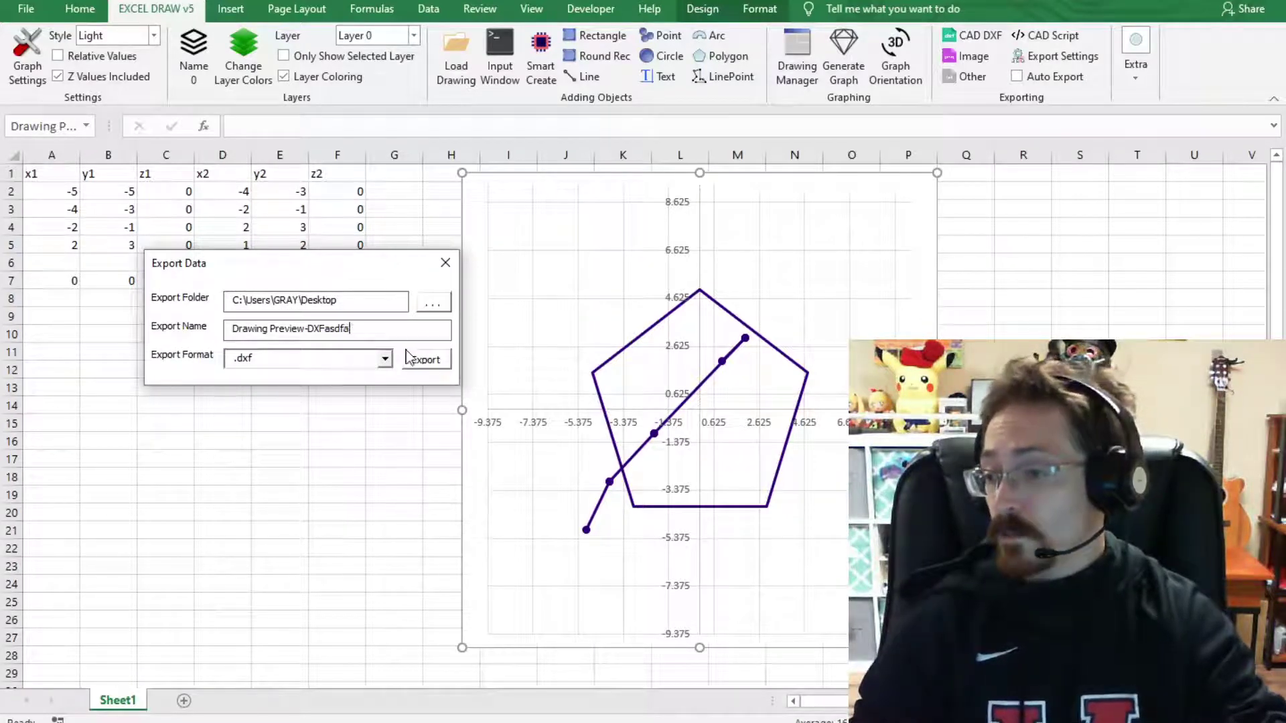
click(426, 360)
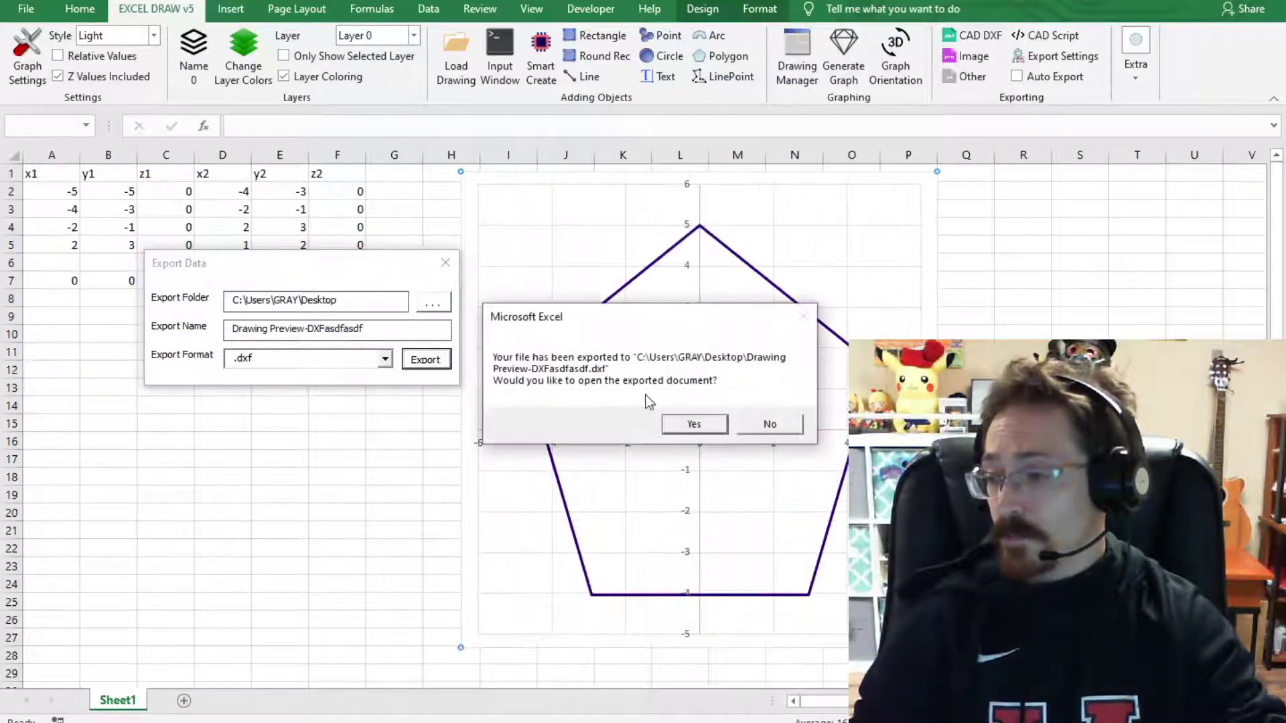
click(690, 424)
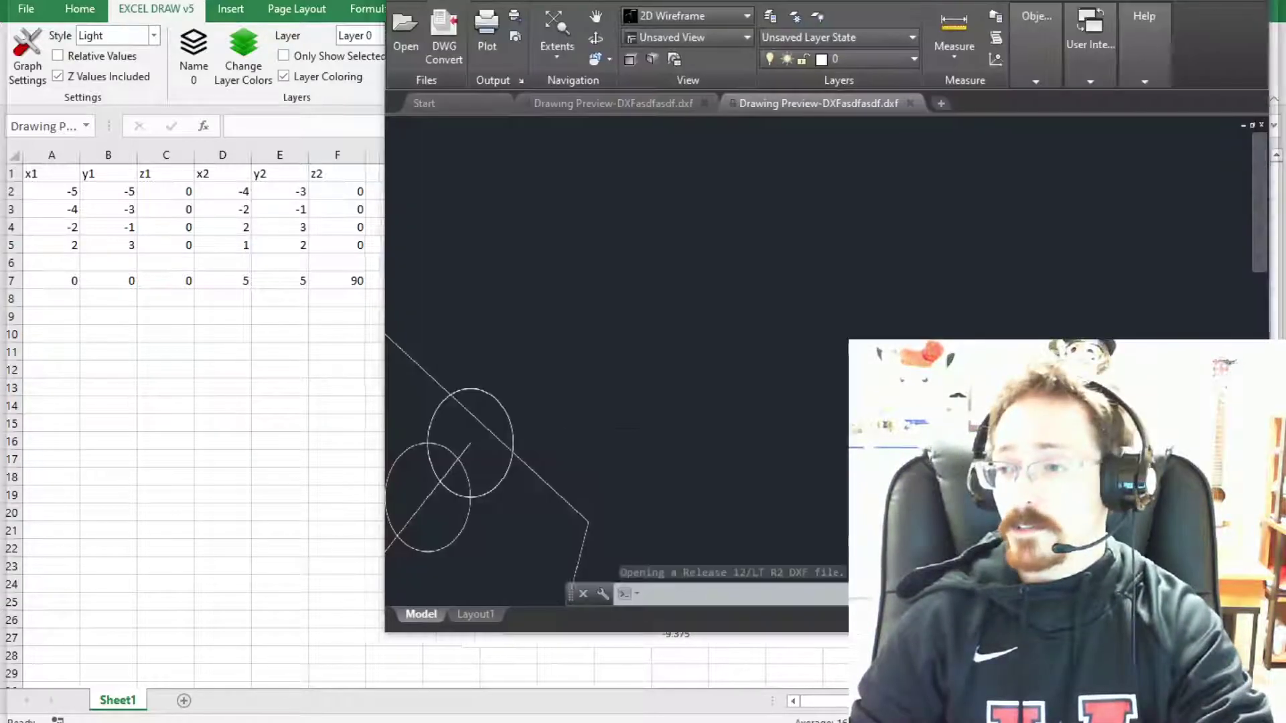
Zoom to fit the drawing, then turn Layer 1 off and try hiding layer 0.
scroll(328, 577, down, 4)
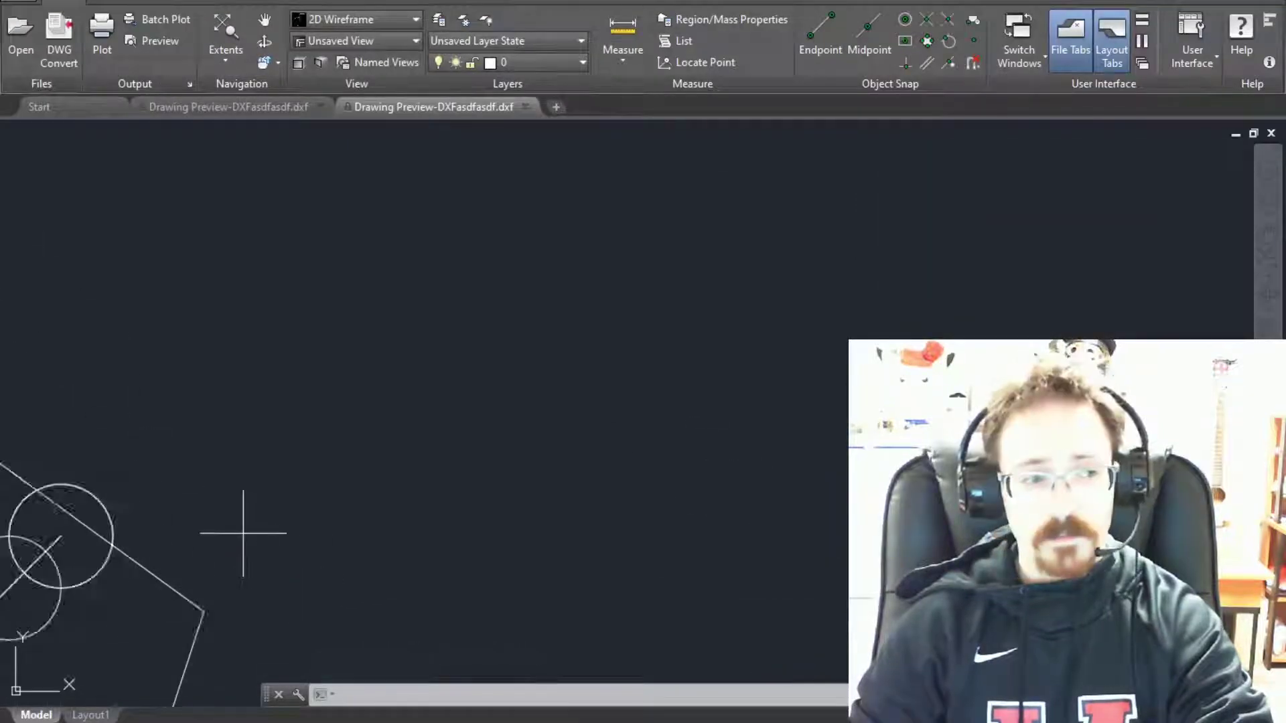
scroll(80, 667, up, 4)
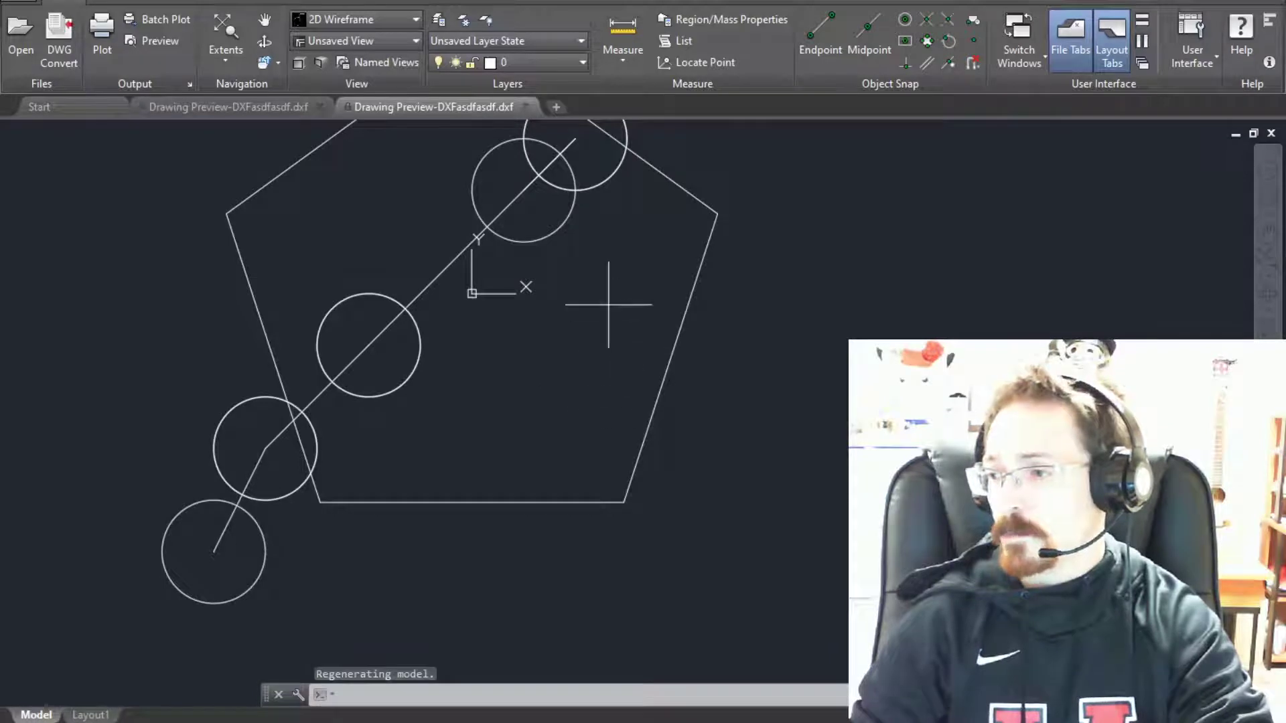
click(508, 64)
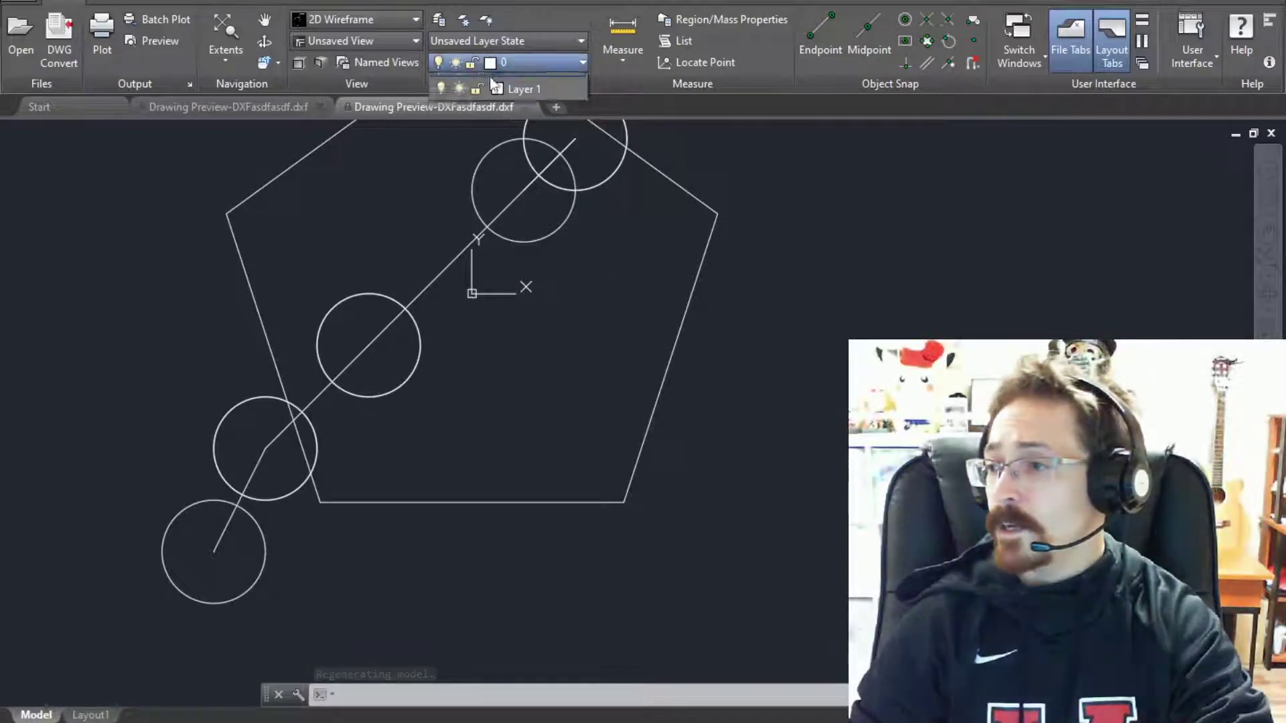
click(442, 106)
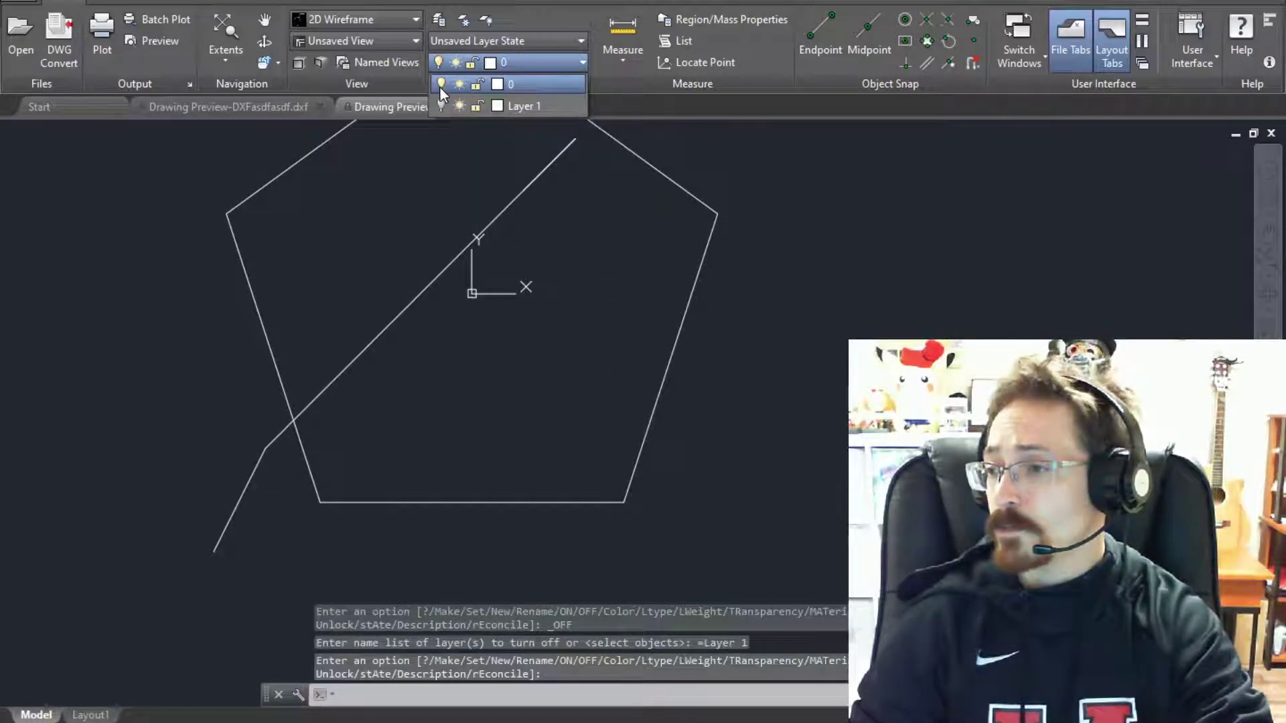
click(441, 84)
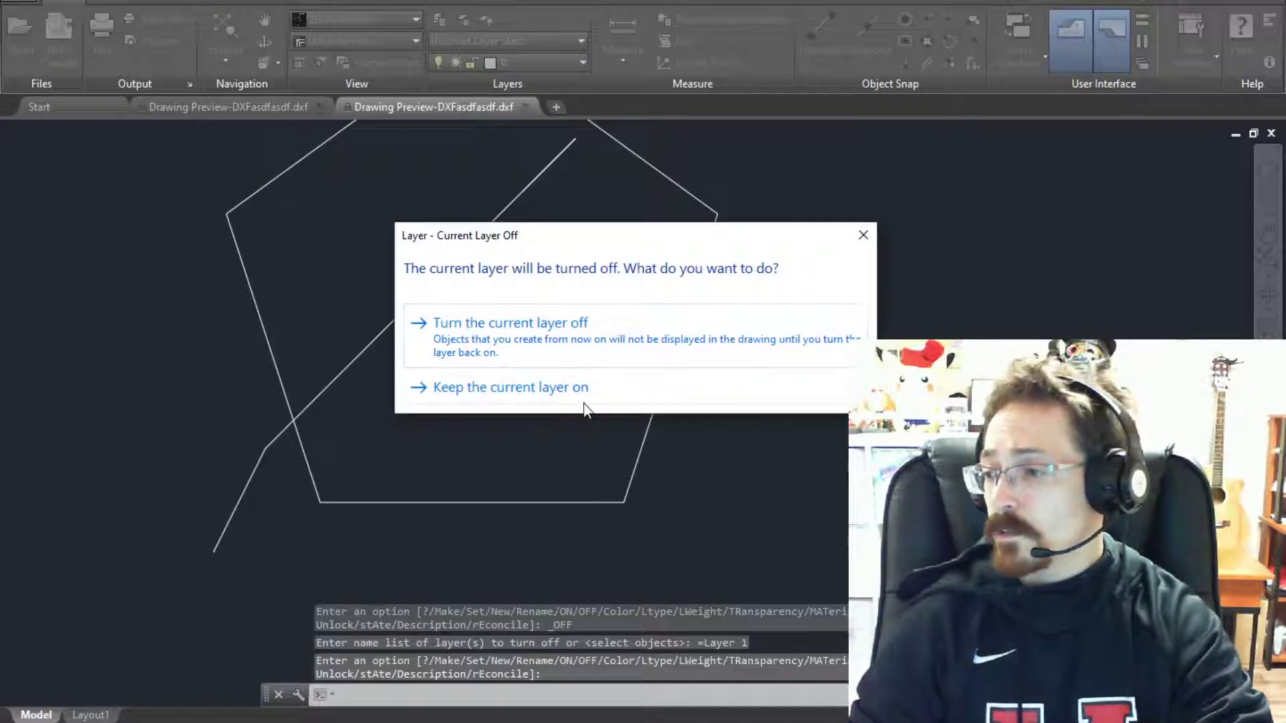
click(585, 401)
click(469, 63)
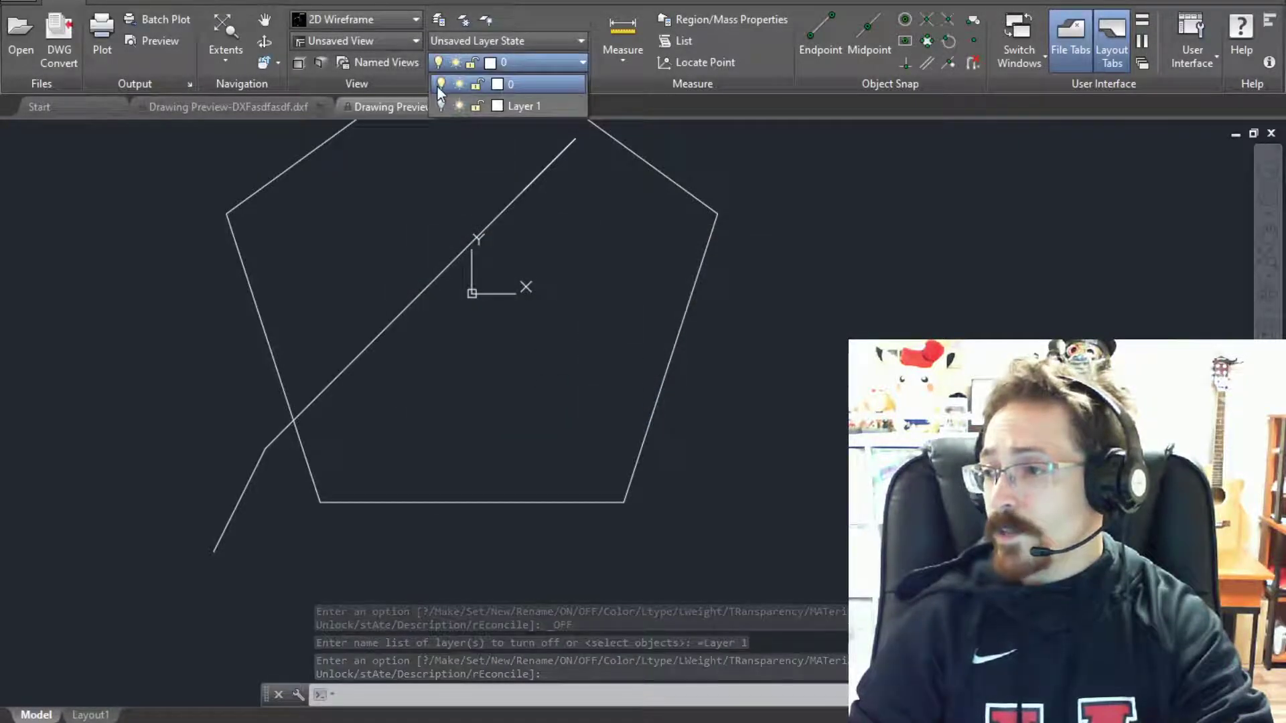
click(441, 84)
click(548, 383)
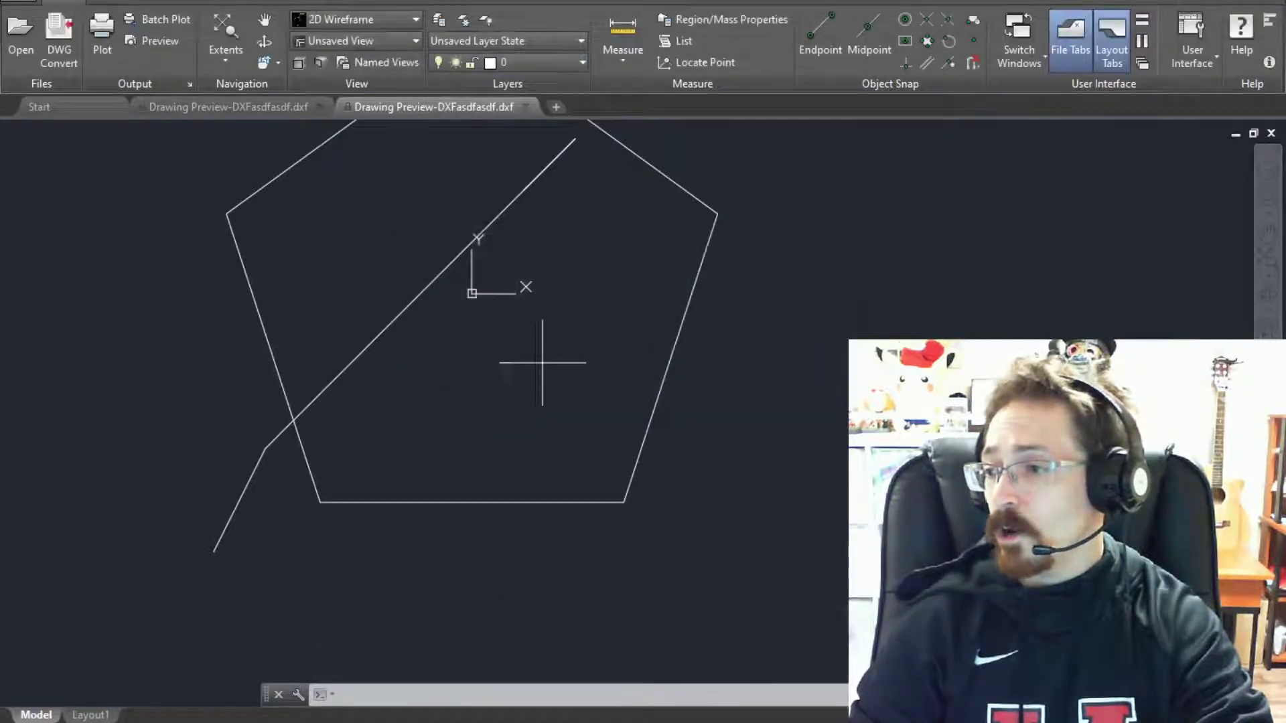
Turn Layer 1 back on and switch off the current layer 0.
click(459, 63)
click(442, 105)
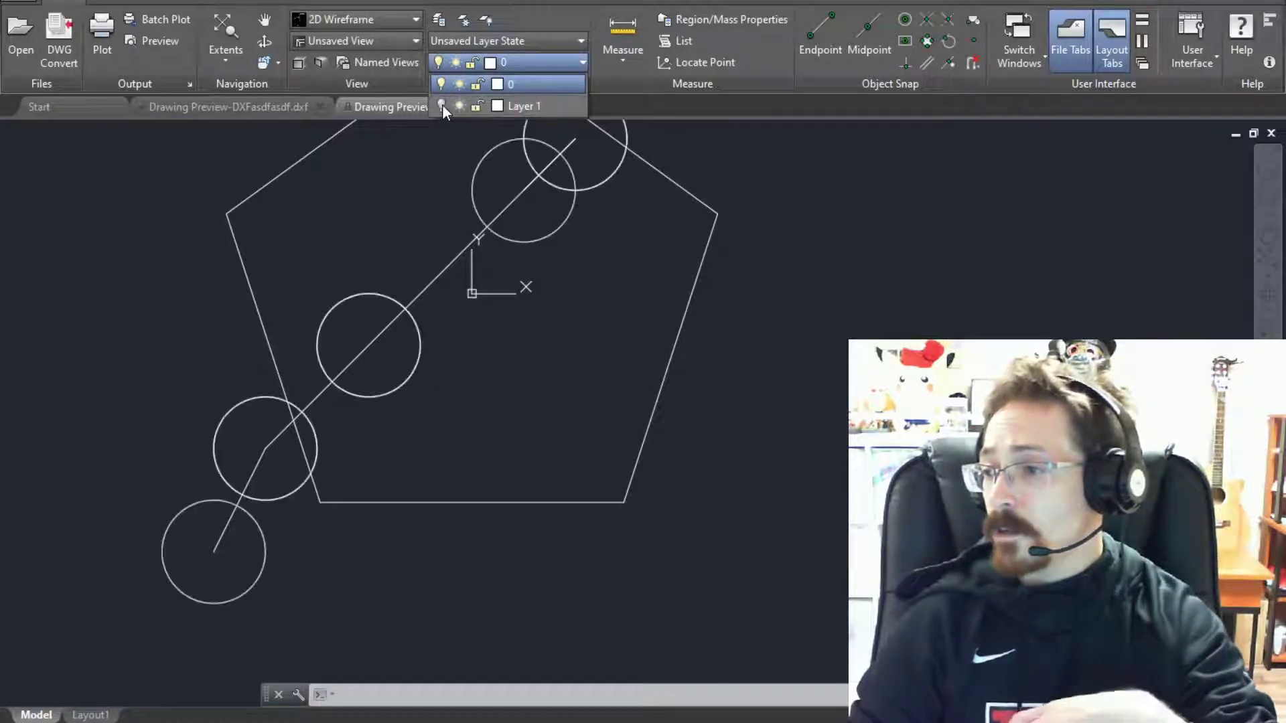
click(441, 84)
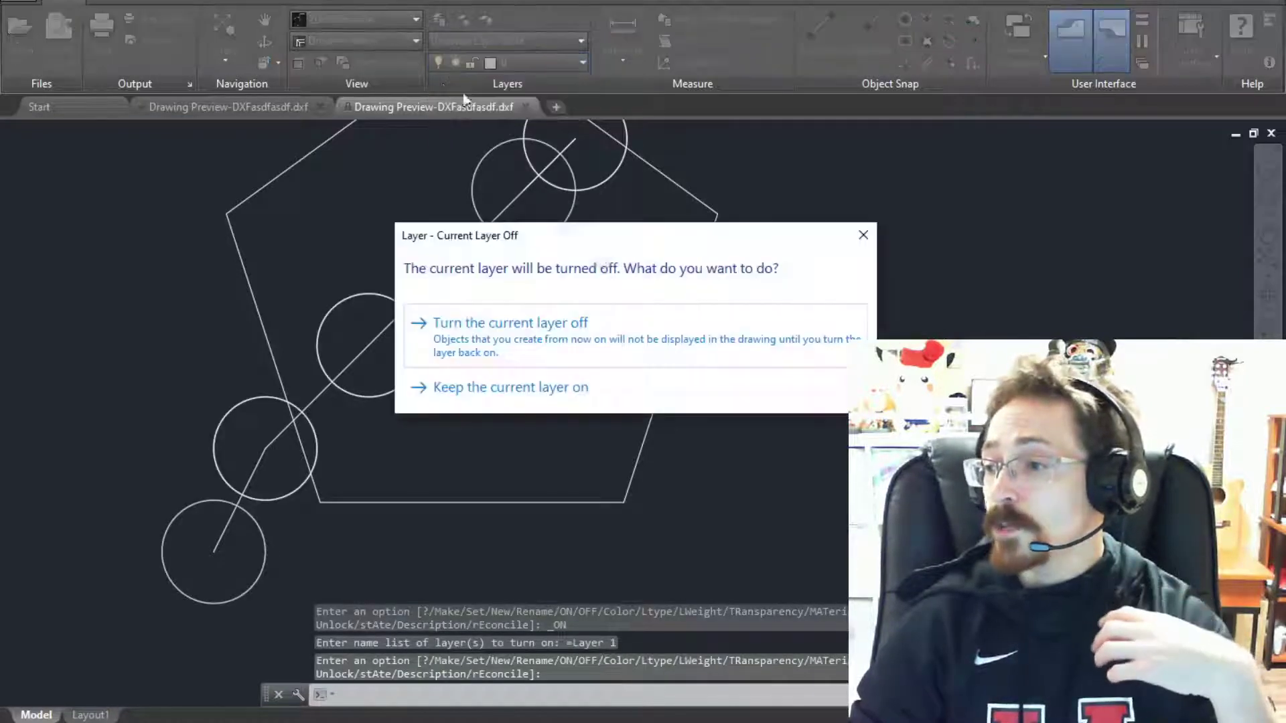
click(579, 355)
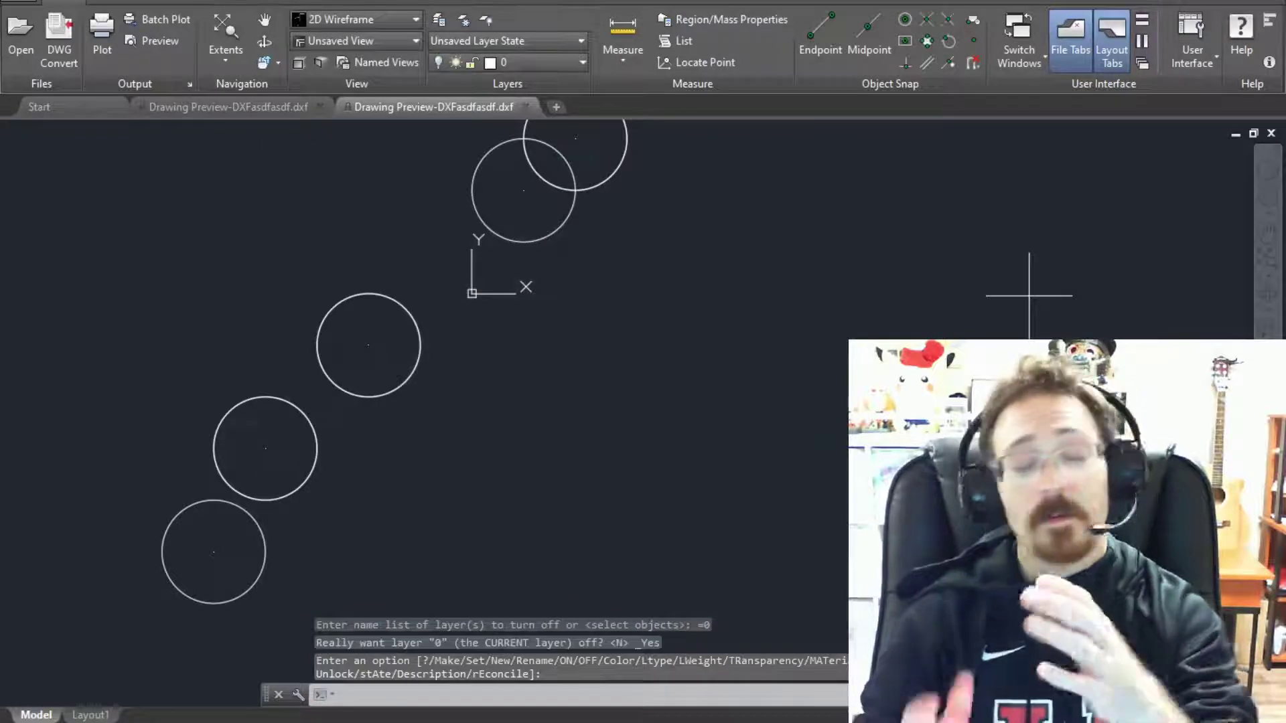